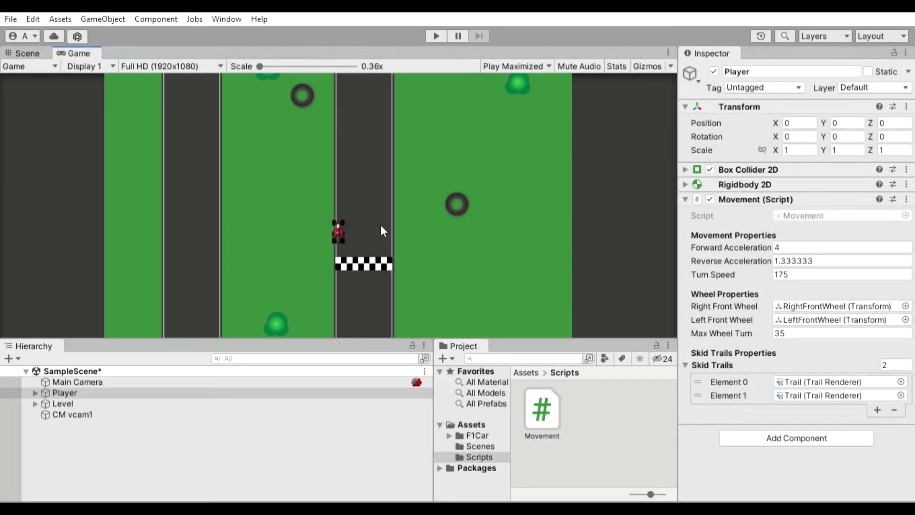
Step: Look through the Movement script's code, then show the Player object's components again
{"action": "left_click", "coordinate": [548, 407]}
{"action": "scroll", "coordinate": [784, 358], "scroll_direction": "down", "scroll_amount": 10}
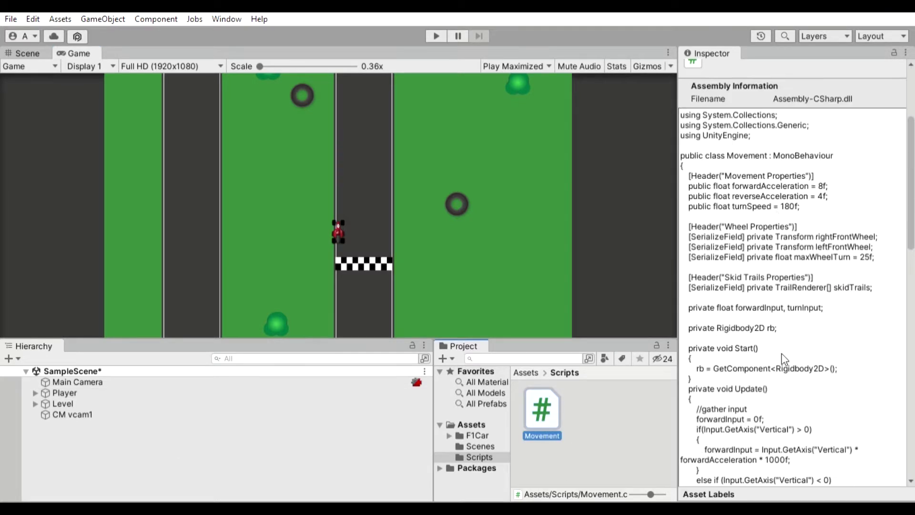
{"action": "scroll", "coordinate": [783, 358], "scroll_direction": "up", "scroll_amount": 6}
{"action": "left_click", "coordinate": [90, 392]}
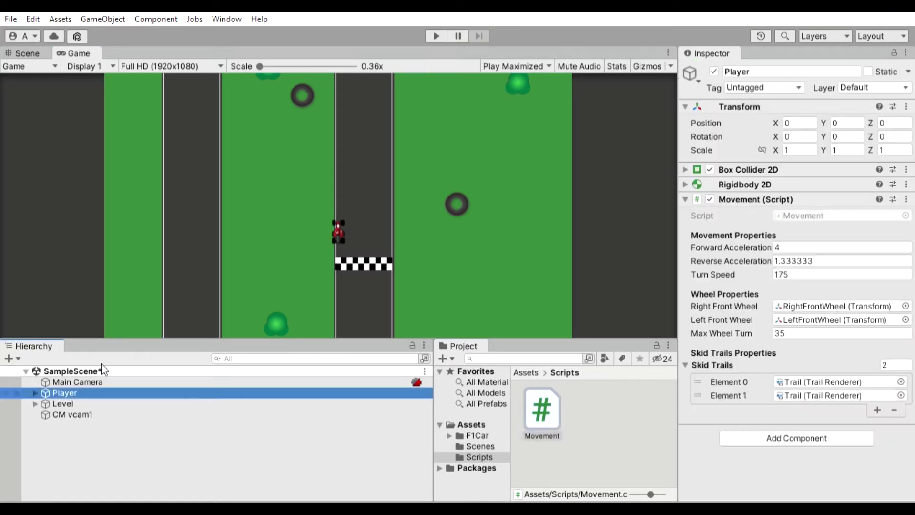
Step: Run the game and test-drive the car around the track and grass, steering both ways to leave skid trails
{"action": "left_click", "coordinate": [435, 36]}
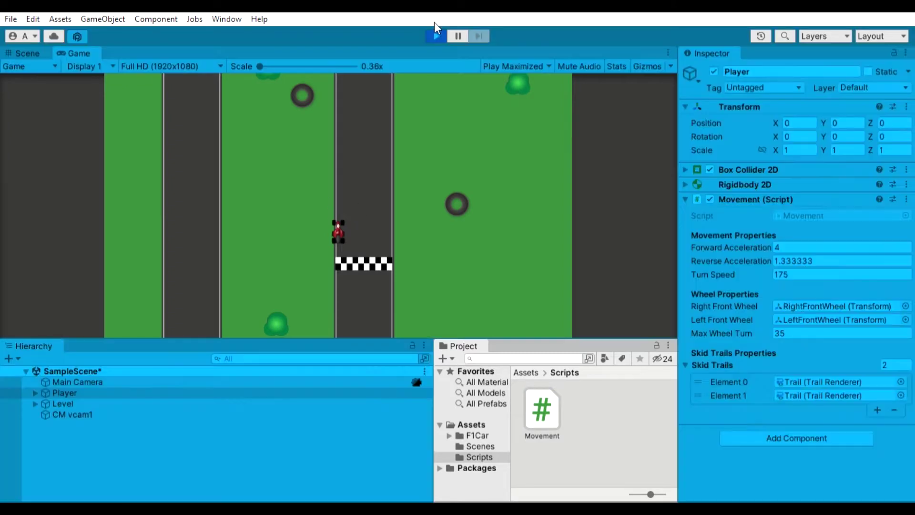
{"action": "left_click", "coordinate": [436, 34]}
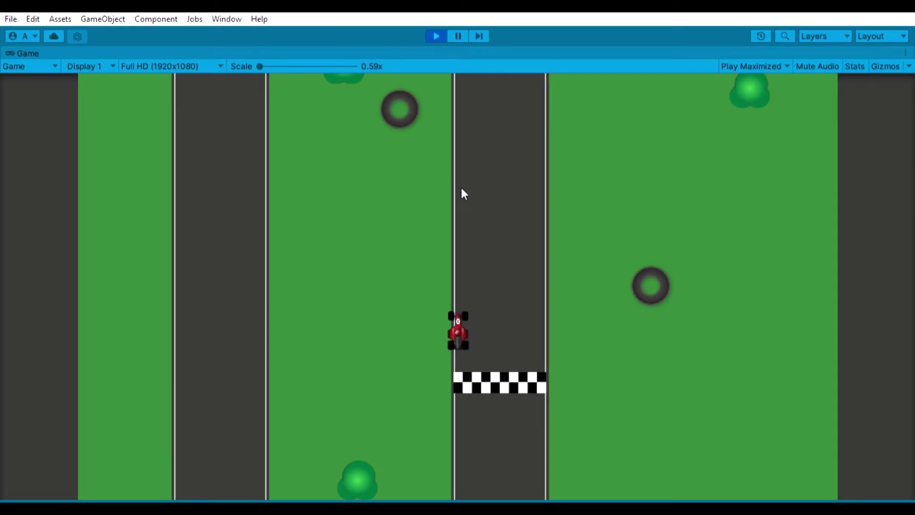
{"action": "key", "text": "Down"}
{"action": "key", "text": "Up"}
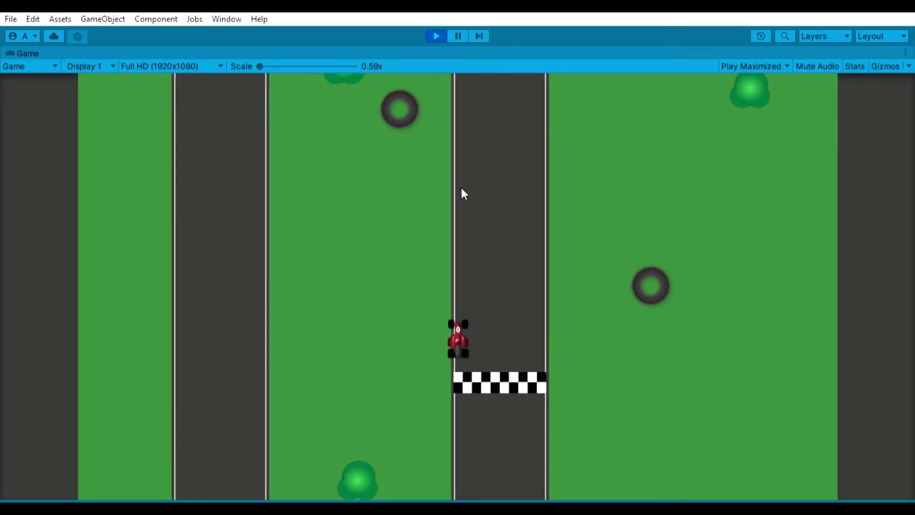
{"action": "key", "text": "Right"}
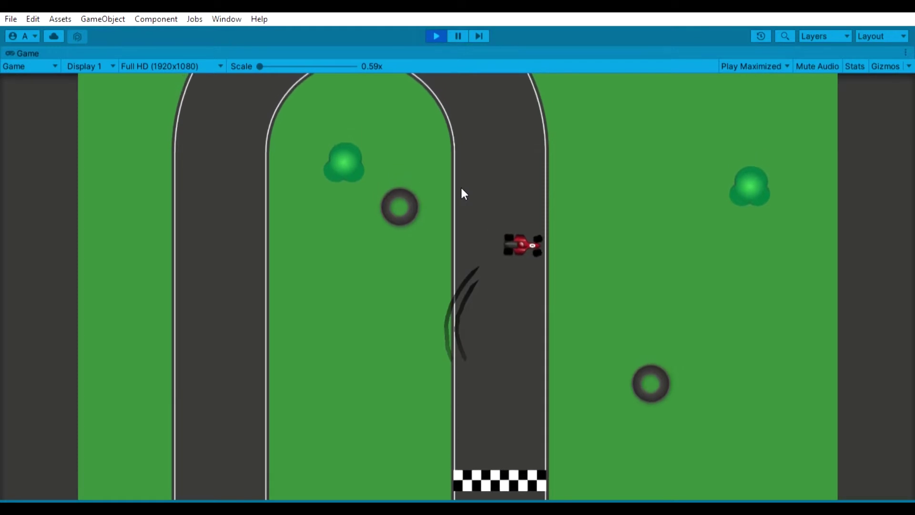
{"action": "key", "text": "Up"}
{"action": "key", "text": "Left"}
{"action": "key", "text": "Right"}
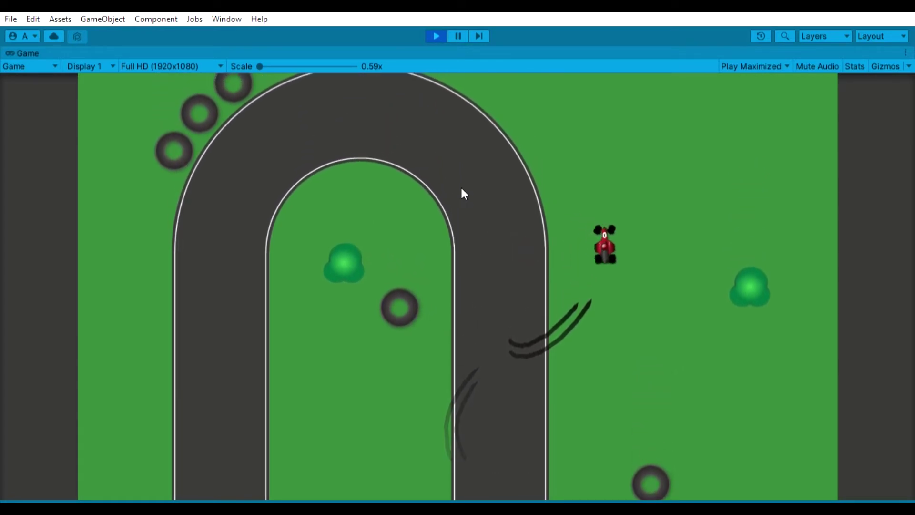
{"action": "key", "text": "Up"}
{"action": "key", "text": "Left"}
{"action": "key", "text": "Up"}
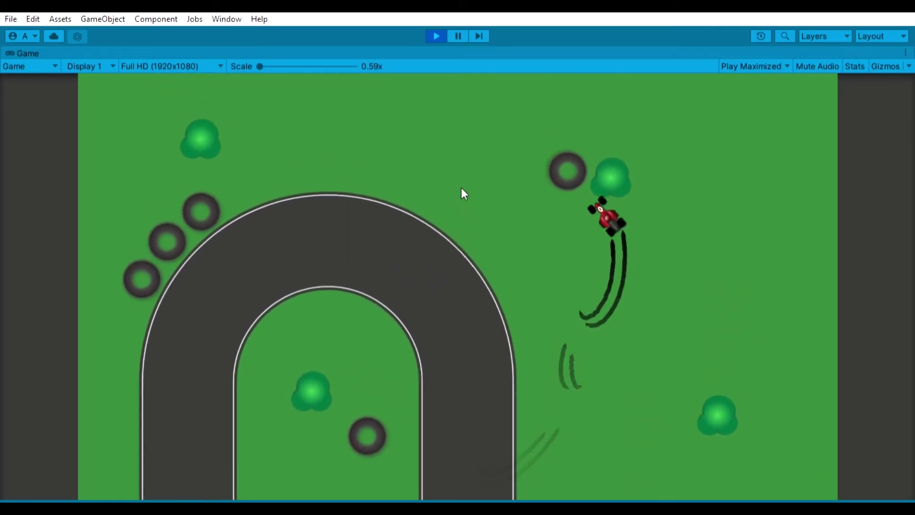
{"action": "key", "text": "Down"}
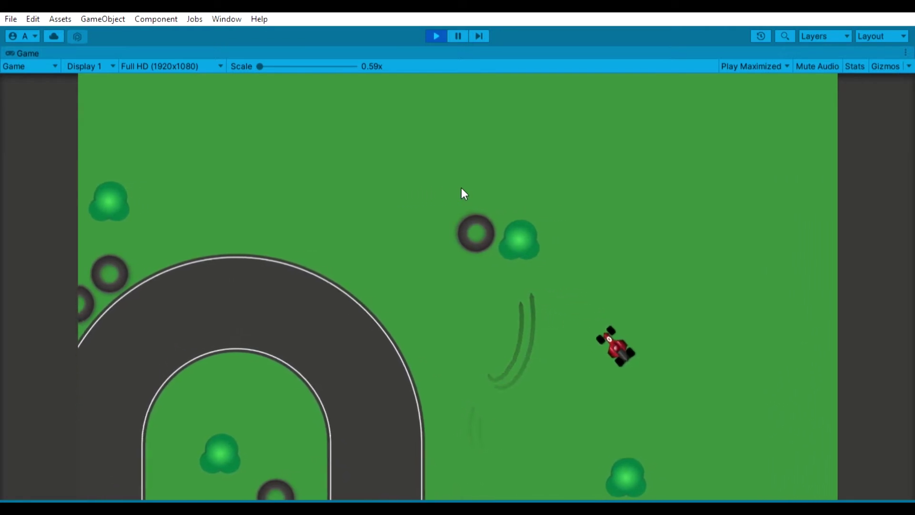
{"action": "key", "text": "Up"}
{"action": "key", "text": "Left"}
{"action": "key", "text": "Right"}
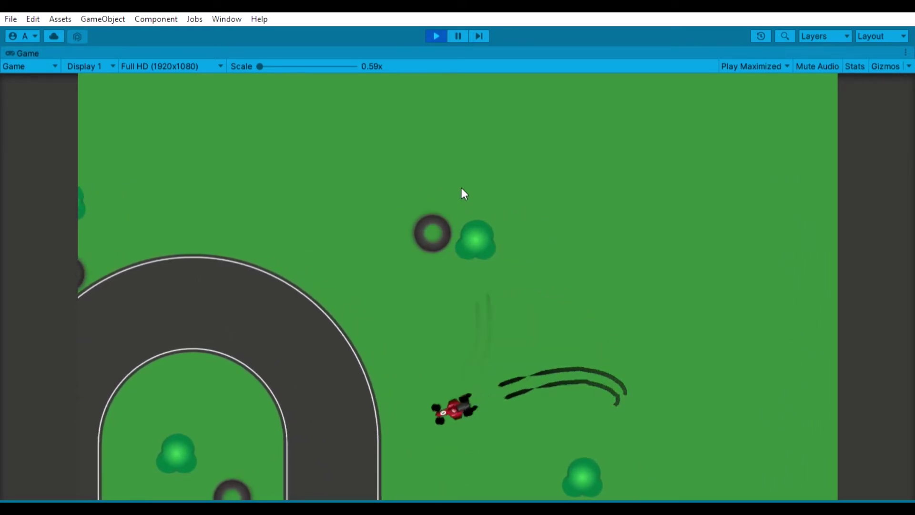
{"action": "key", "text": "Right"}
{"action": "key", "text": "Up"}
{"action": "key", "text": "Right"}
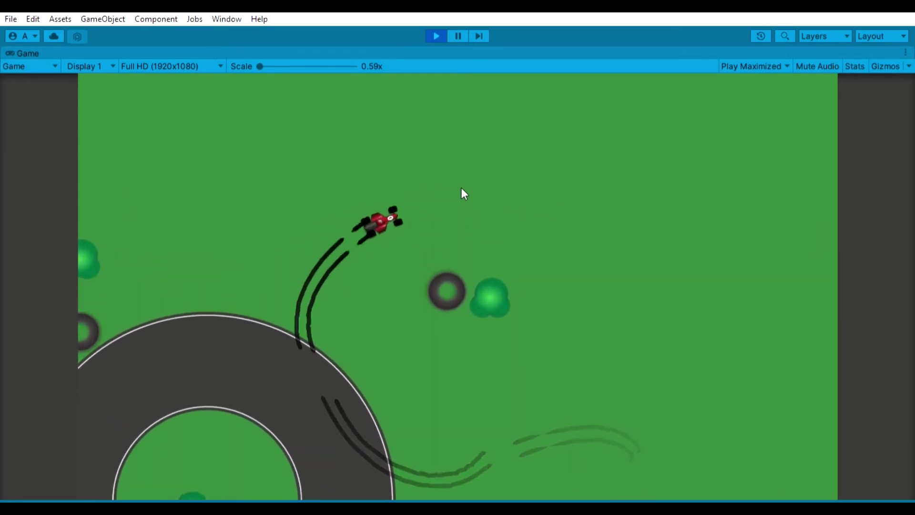
{"action": "key", "text": "Down"}
{"action": "key", "text": "Right"}
{"action": "key", "text": "Up"}
{"action": "key", "text": "Right"}
{"action": "key", "text": "Right"}
{"action": "key", "text": "Left"}
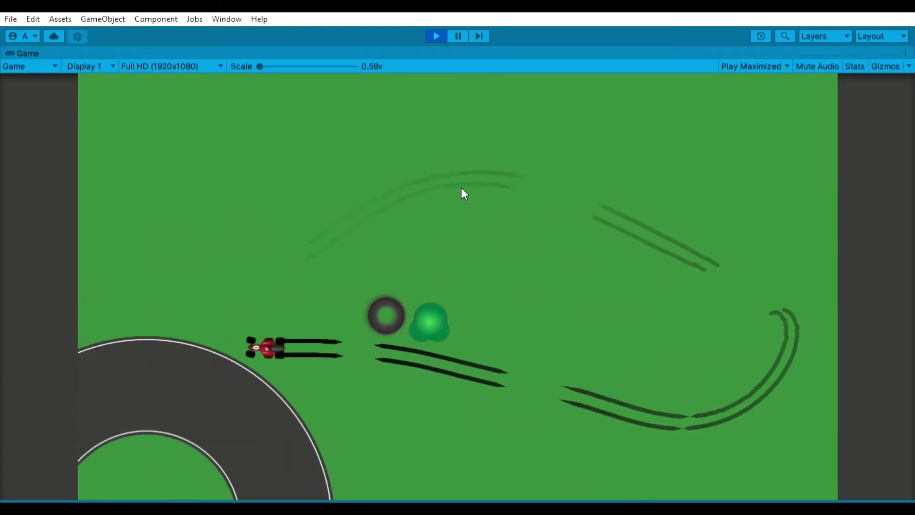
{"action": "key", "text": "Right"}
{"action": "key", "text": "Right"}
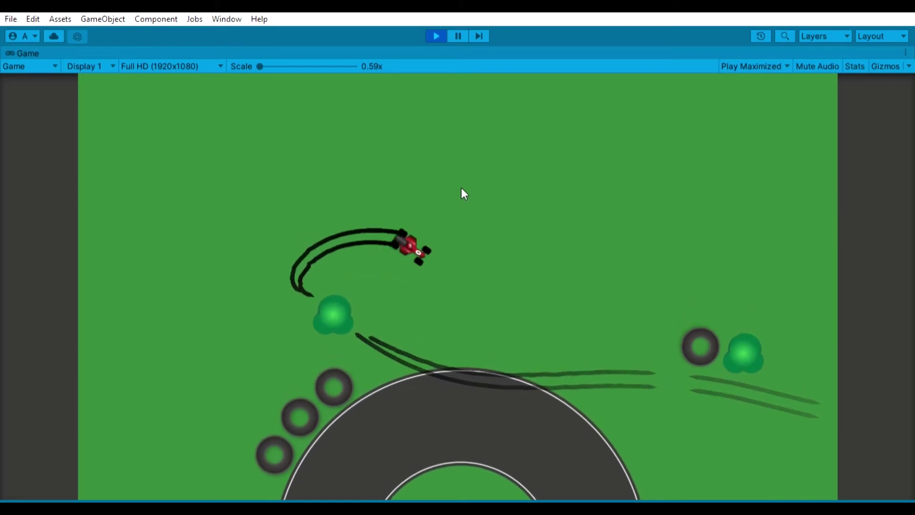
{"action": "key", "text": "Down"}
{"action": "key", "text": "Right"}
{"action": "key", "text": "Up"}
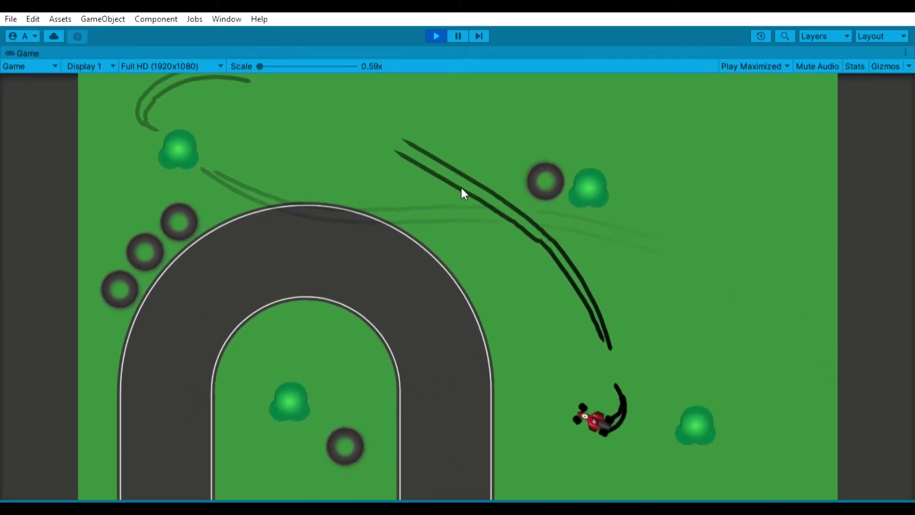
{"action": "key", "text": "Left"}
{"action": "key", "text": "Right"}
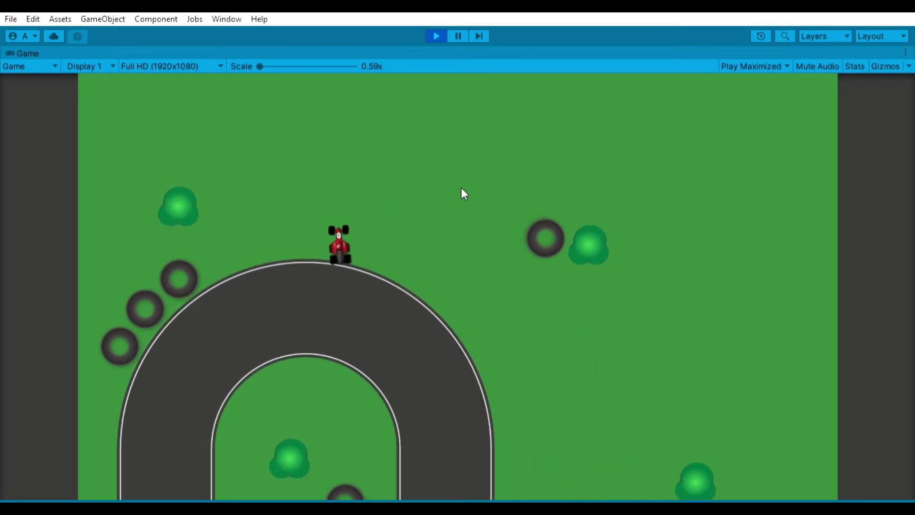
Step: Test reversing by backing the car down from the track's curve while steering both ways
{"action": "key", "text": "Down"}
{"action": "key", "text": "Right"}
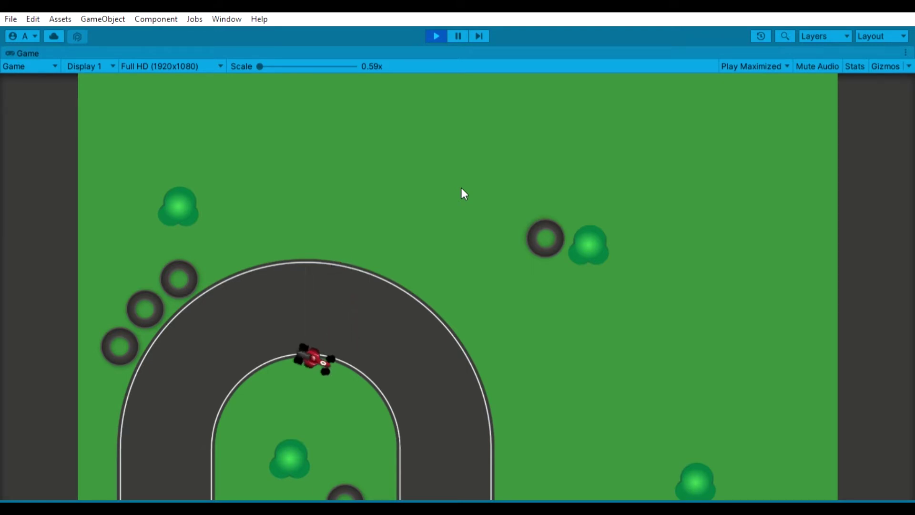
{"action": "key", "text": "Left"}
{"action": "key", "text": "Down"}
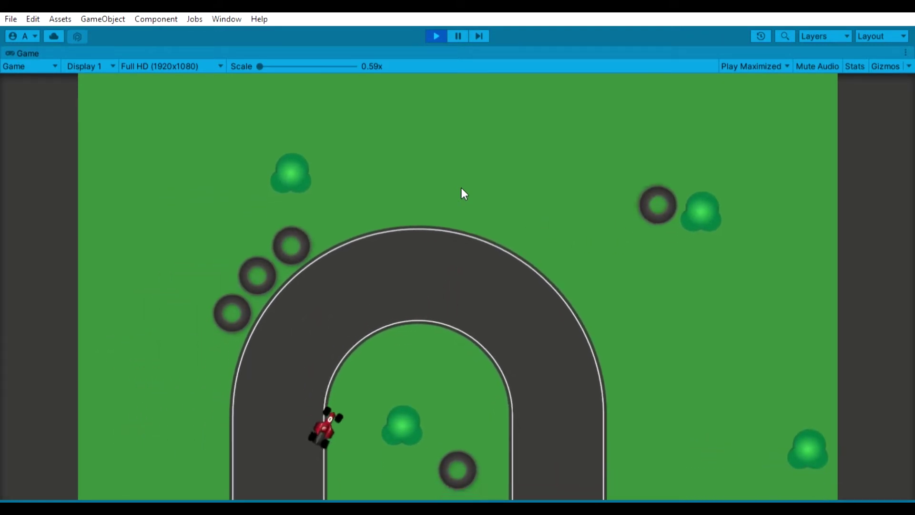
{"action": "key", "text": "Left"}
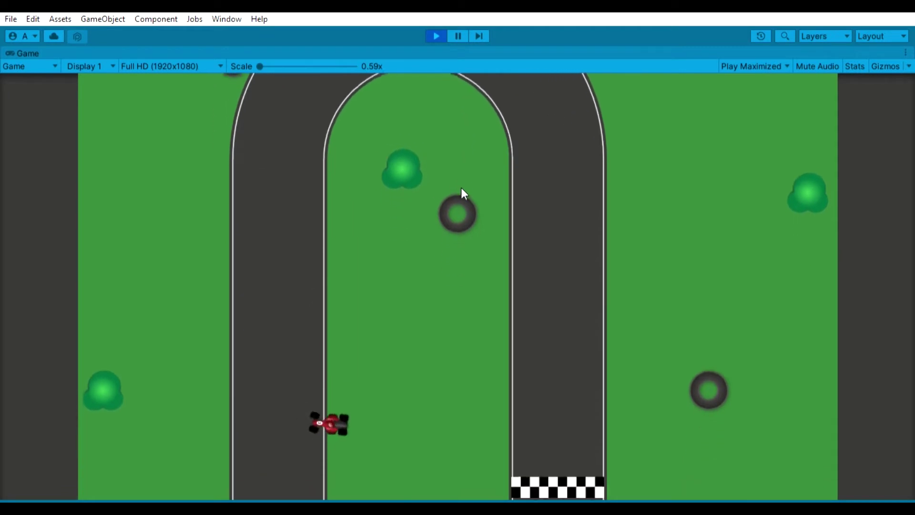
Step: Drive the car forward across the track onto the grass beyond, turning both ways before braking beside the curve
{"action": "key", "text": "Right"}
{"action": "key", "text": "Up"}
{"action": "key", "text": "Up"}
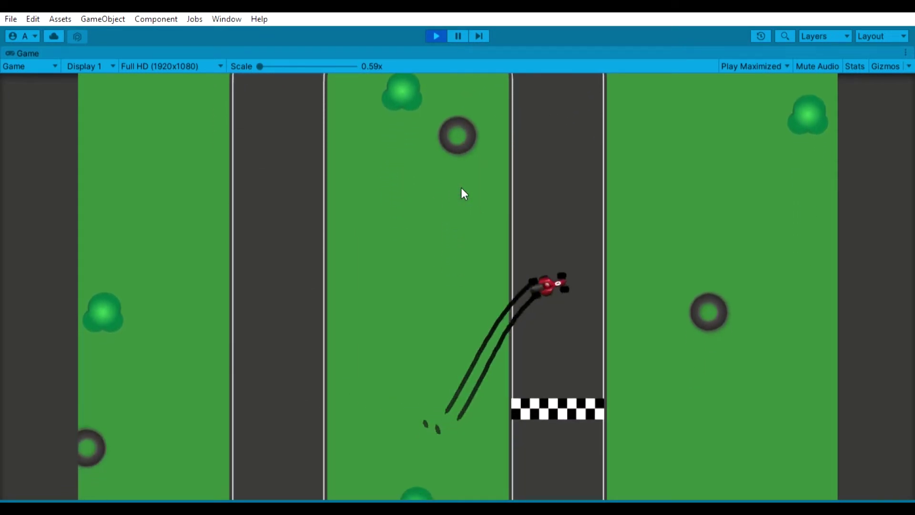
{"action": "key", "text": "Left"}
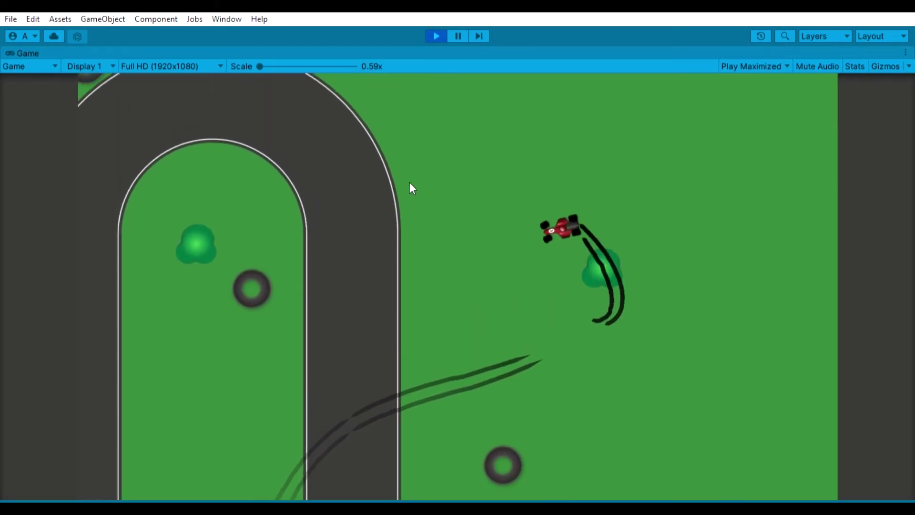
{"action": "key", "text": "Right"}
{"action": "key", "text": "Down"}
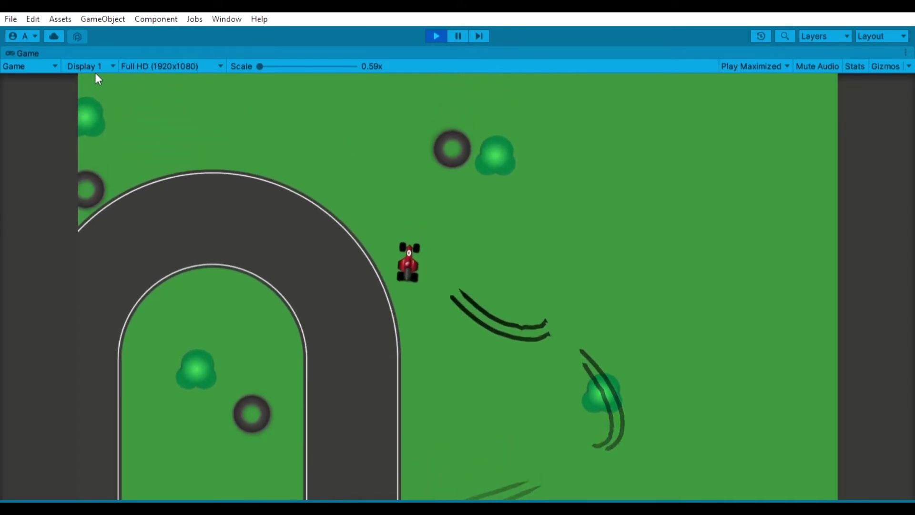
Step: Restore the editor layout while the game runs and set the Player's Forward Acceleration to 7.25
{"action": "key", "text": "shift+space"}
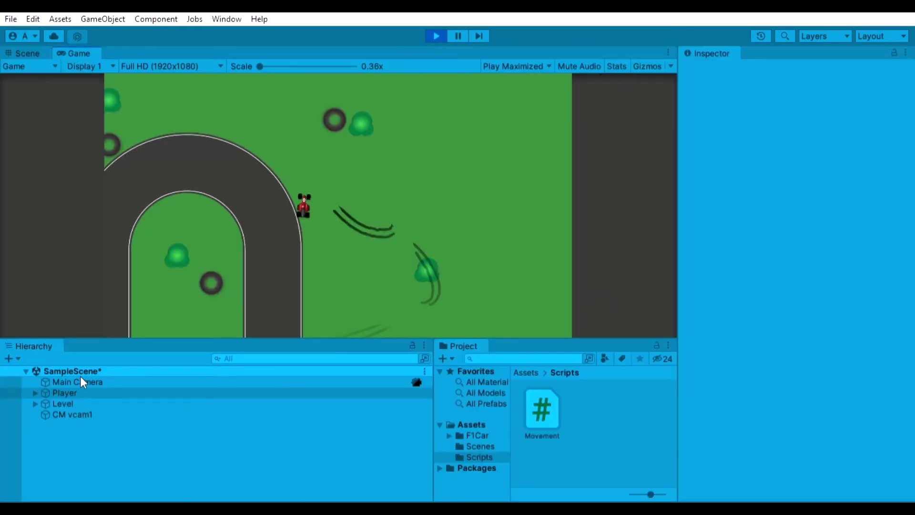
{"action": "left_click", "coordinate": [71, 393]}
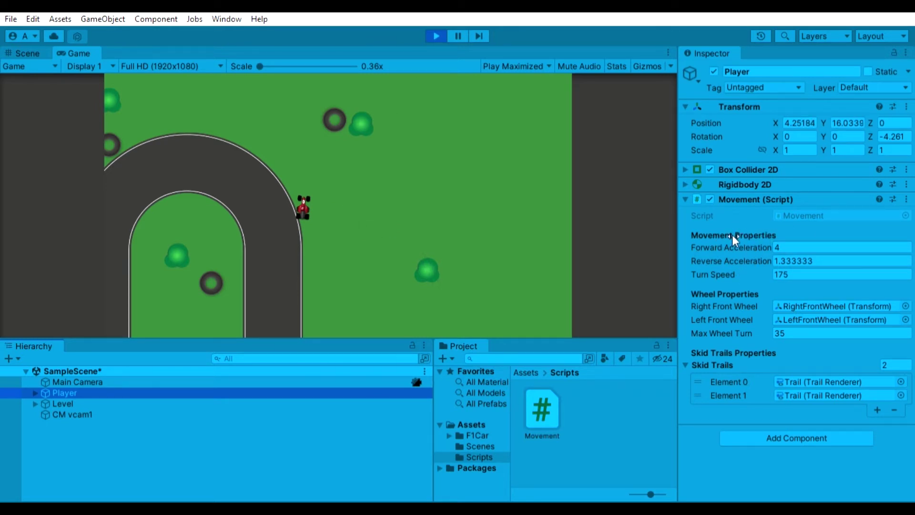
{"action": "left_click_drag", "start_coordinate": [739, 242], "coordinate": [762, 239]}
Step: Test-drive the car at the higher forward acceleration, turning right across the grass and left back towards the track
{"action": "left_click", "coordinate": [495, 213]}
{"action": "key", "text": "w"}
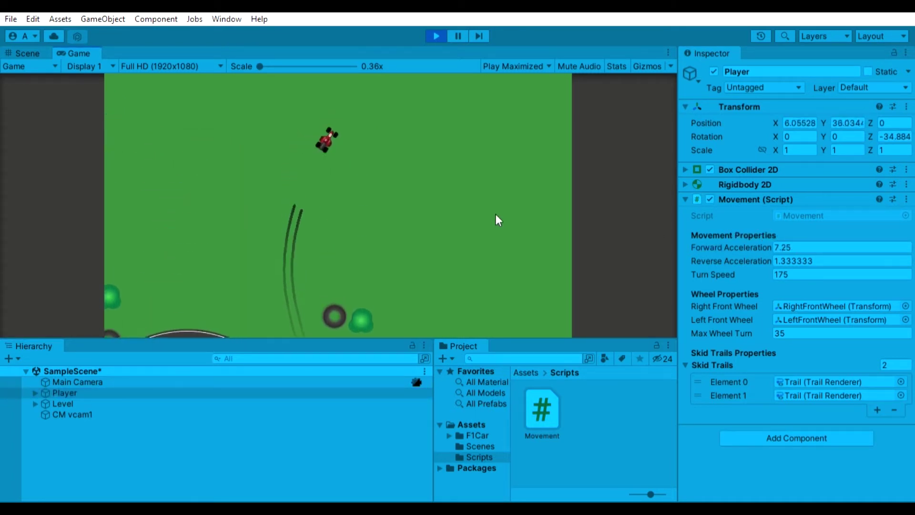
{"action": "key", "text": "w"}
{"action": "key", "text": "d"}
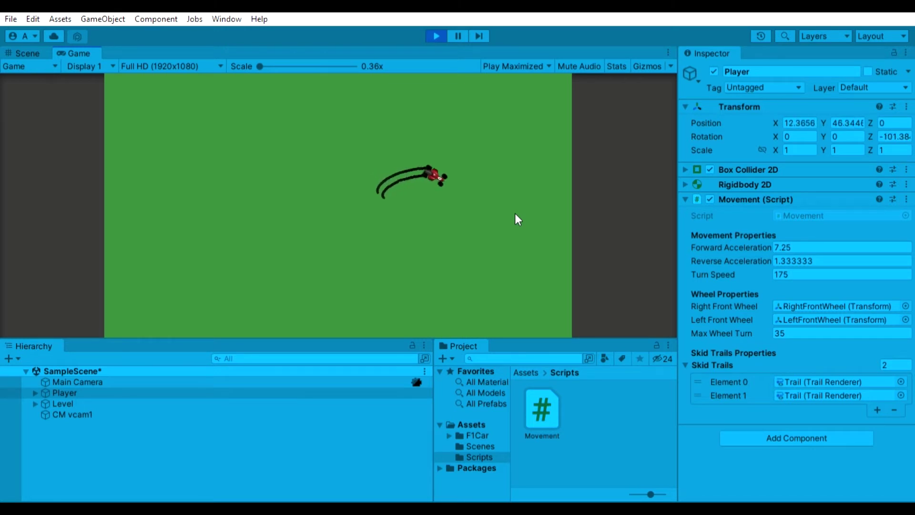
{"action": "key", "text": "d"}
{"action": "key", "text": "d"}
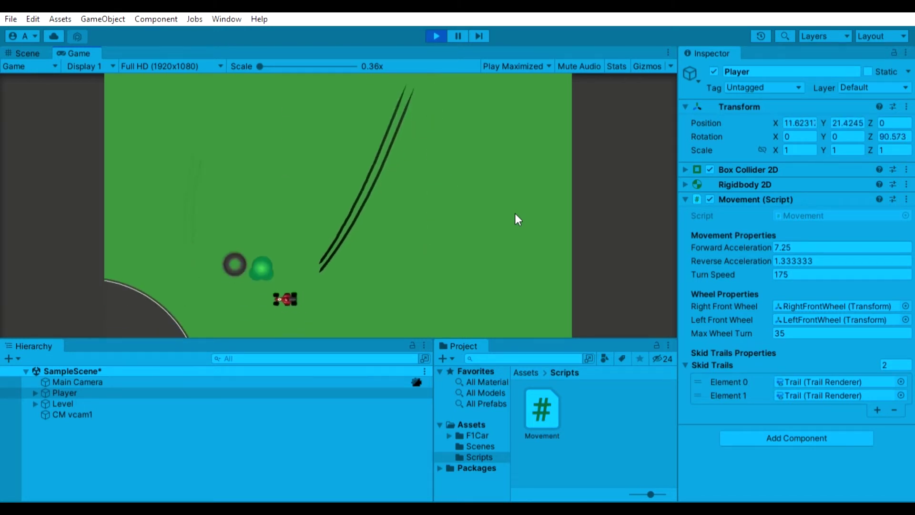
{"action": "key", "text": "a"}
{"action": "key", "text": "a"}
Step: Set the Player's Forward Acceleration to 4 and its Turn Speed to 292.11
{"action": "left_click", "coordinate": [800, 246]}
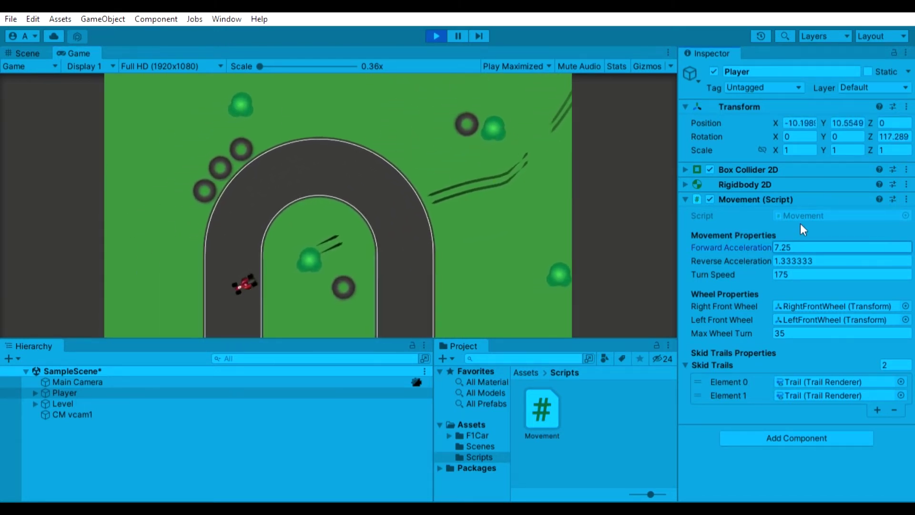
{"action": "type", "text": "4"}
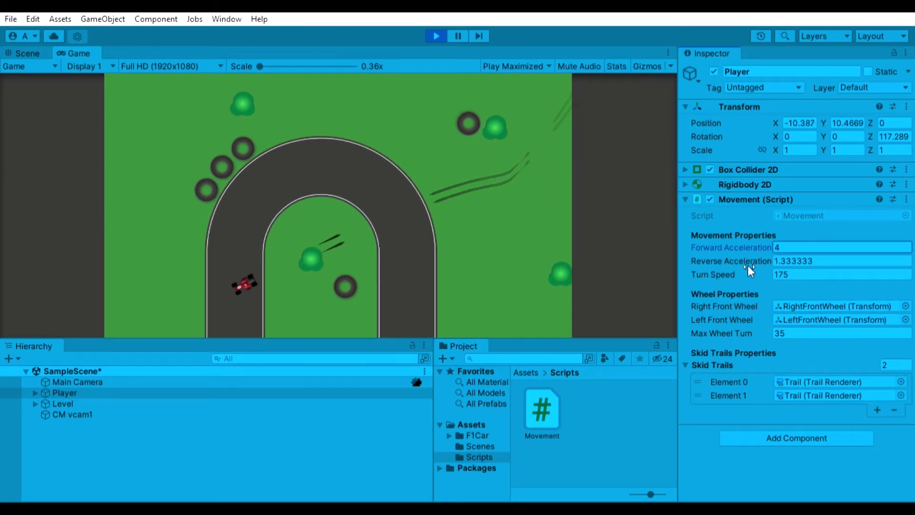
{"action": "left_click_drag", "start_coordinate": [762, 274], "coordinate": [320, 222]}
Step: Test-drive the car with the higher turn speed, making tight loops to the left and right
{"action": "left_click", "coordinate": [317, 222]}
{"action": "key", "text": "w"}
{"action": "key", "text": "a"}
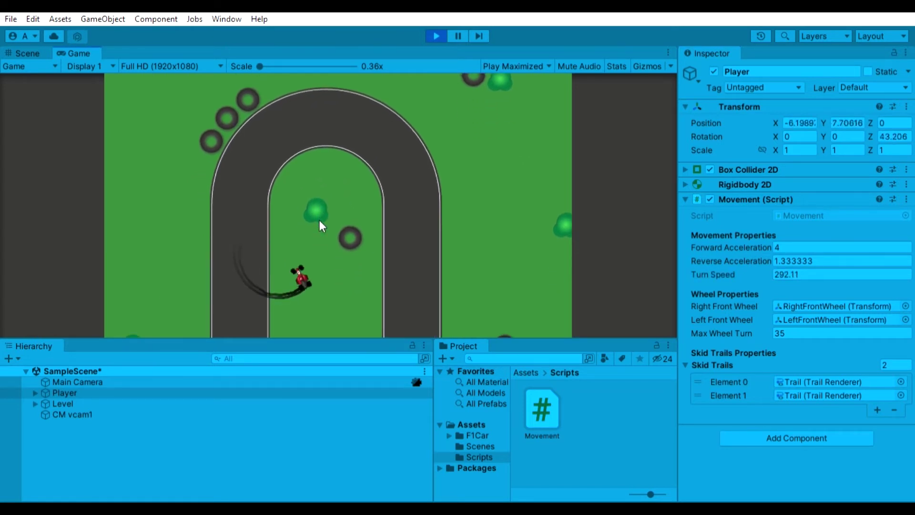
{"action": "key", "text": "d"}
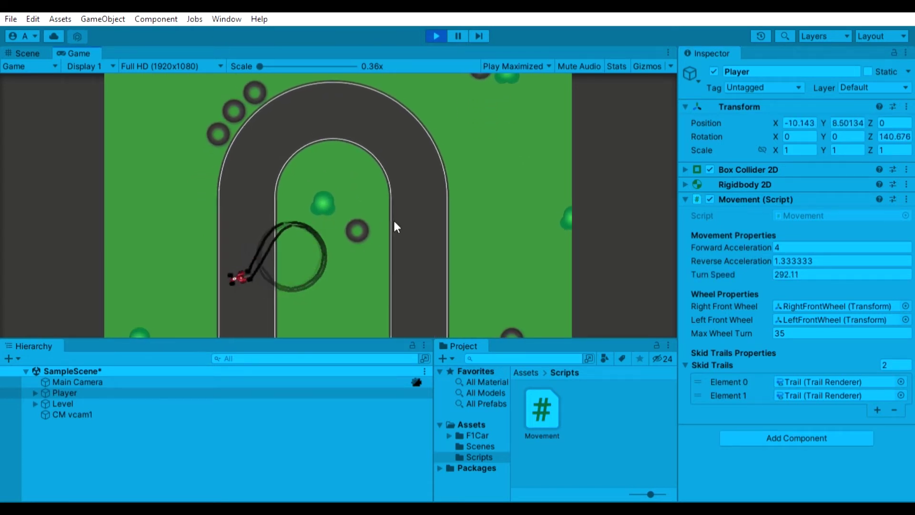
{"action": "key", "text": "a"}
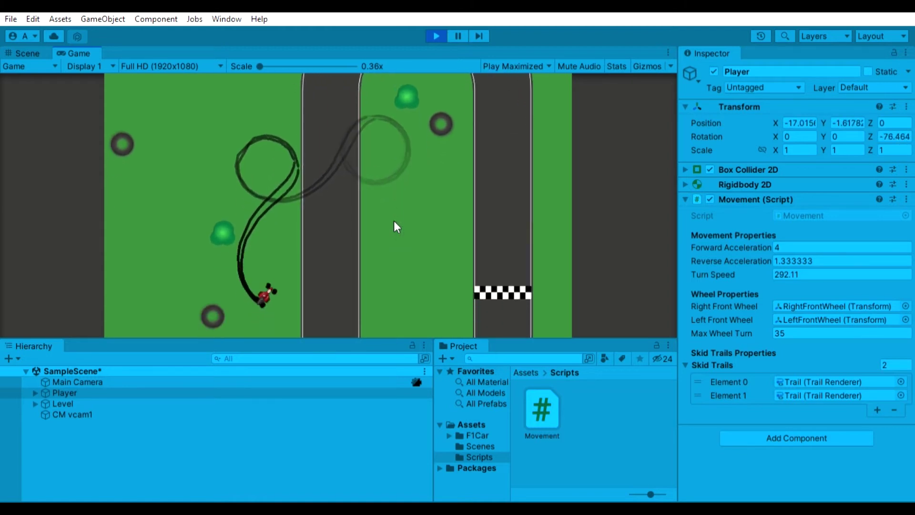
{"action": "key", "text": "Up"}
{"action": "key", "text": "Right"}
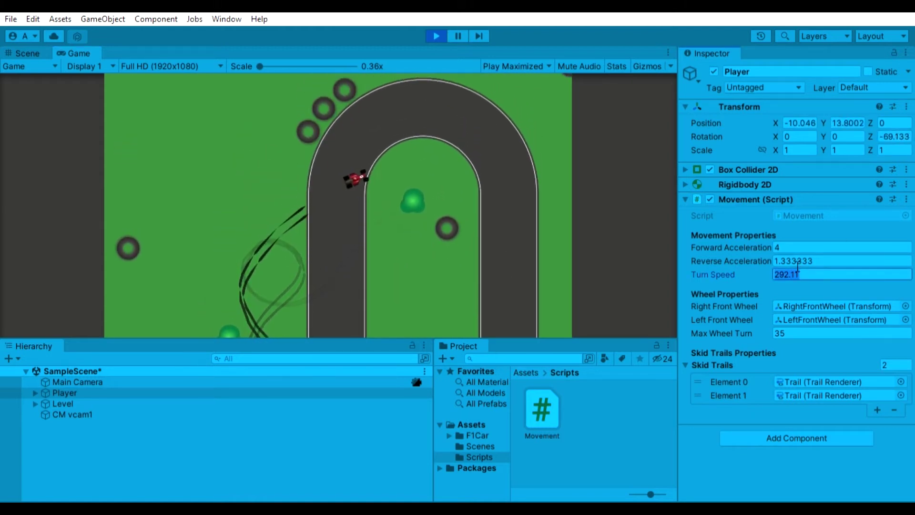
Step: Set the Player's Turn Speed to 175 and test-drive the car with turns in both directions
{"action": "left_click", "coordinate": [797, 272]}
{"action": "type", "text": "175"}
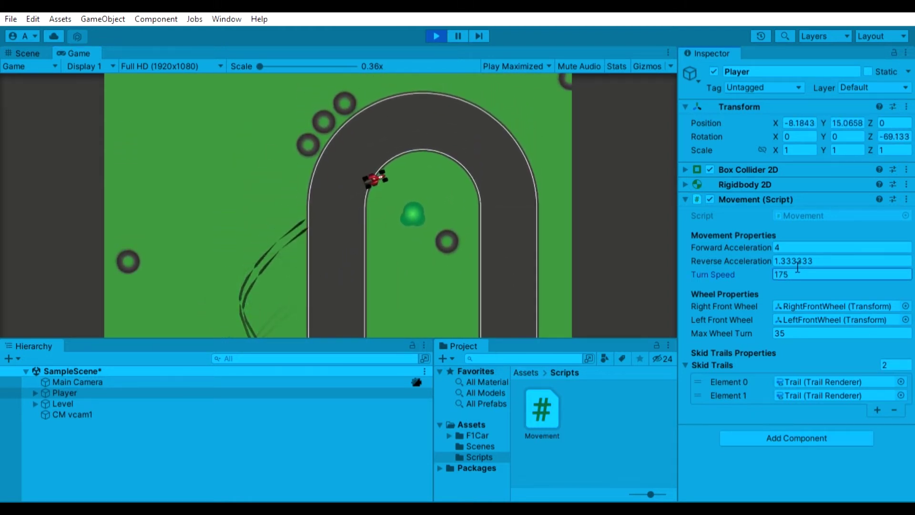
{"action": "left_click", "coordinate": [389, 161]}
{"action": "key", "text": "Up"}
{"action": "key", "text": "Left"}
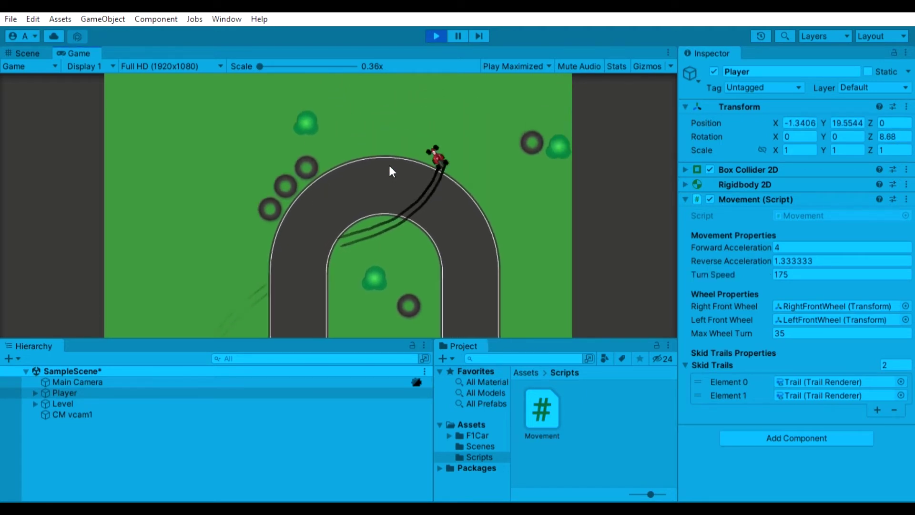
{"action": "key", "text": "Up"}
{"action": "key", "text": "Right"}
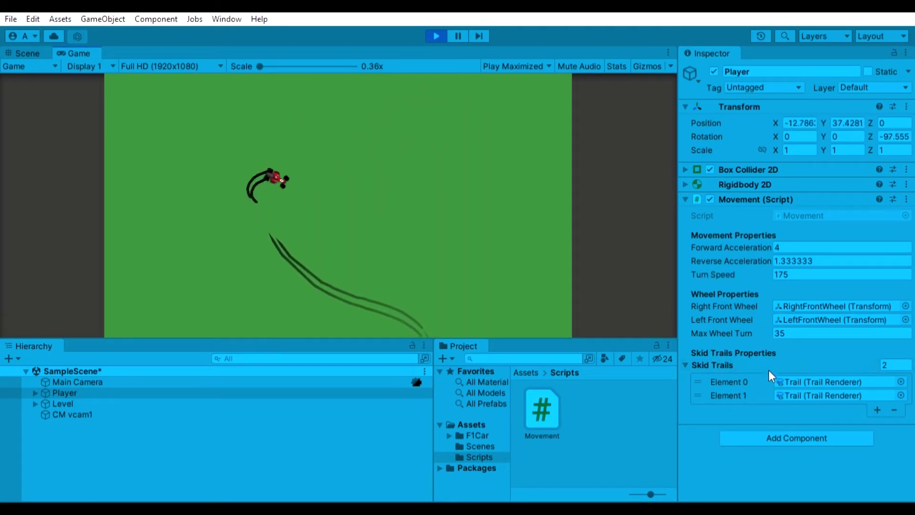
Step: Test-drive the car back across the grass and onto the track, turning in both directions
{"action": "key", "text": "Right"}
{"action": "key", "text": "Left"}
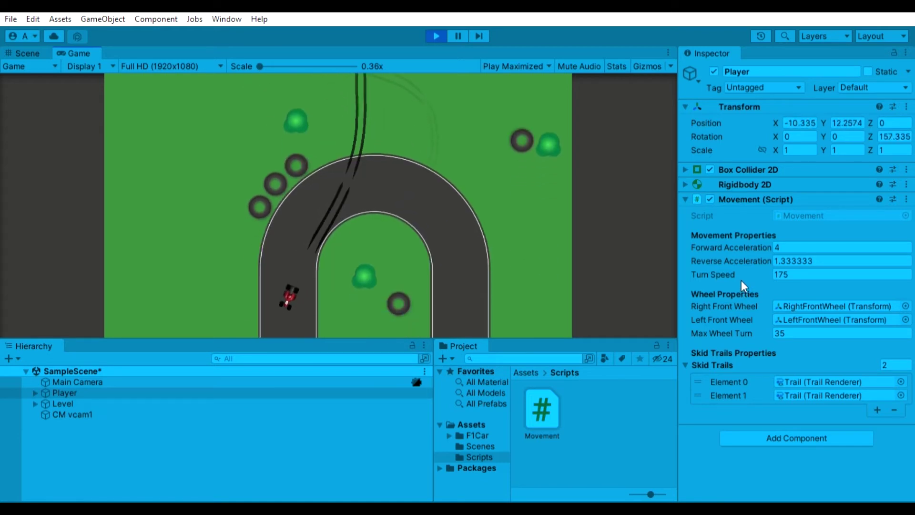
Step: Locate the object assigned as the Player's Right Front Wheel and frame it in the Scene view with the Move tool active
{"action": "left_click", "coordinate": [797, 301]}
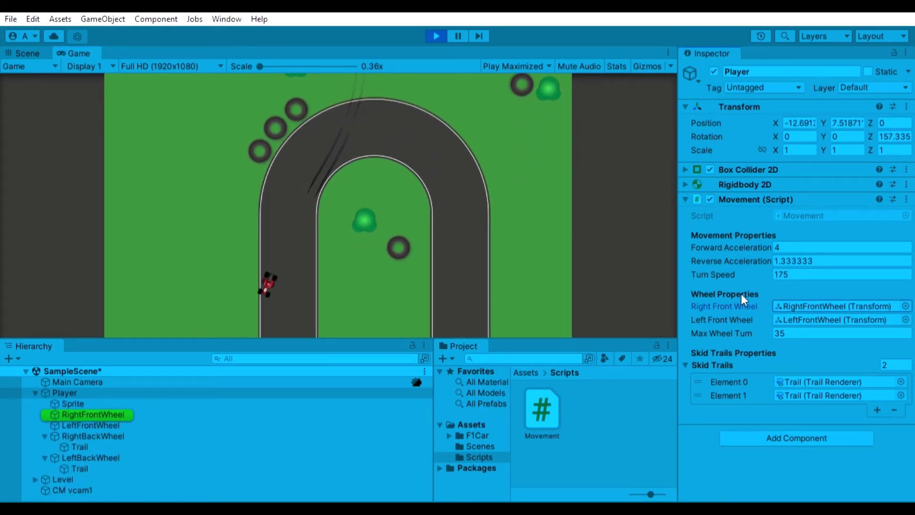
{"action": "left_click", "coordinate": [80, 414]}
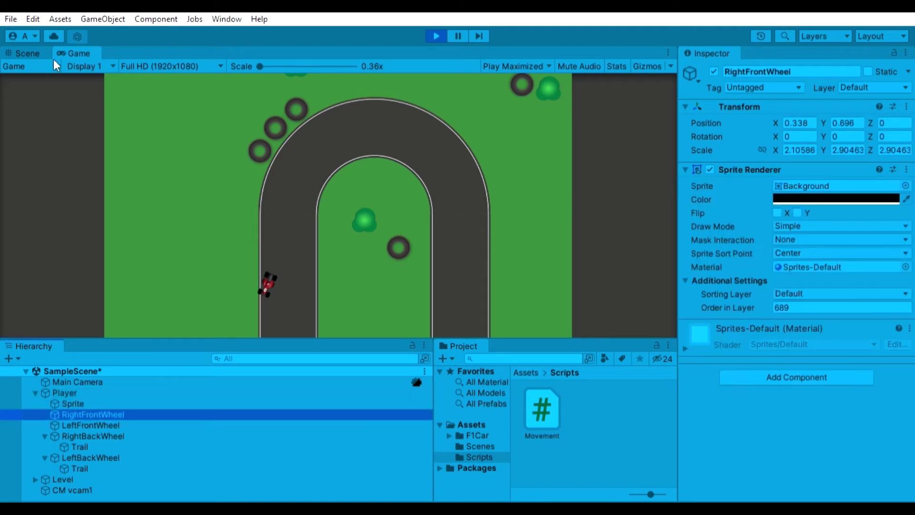
{"action": "left_click", "coordinate": [29, 53]}
{"action": "key", "text": "f"}
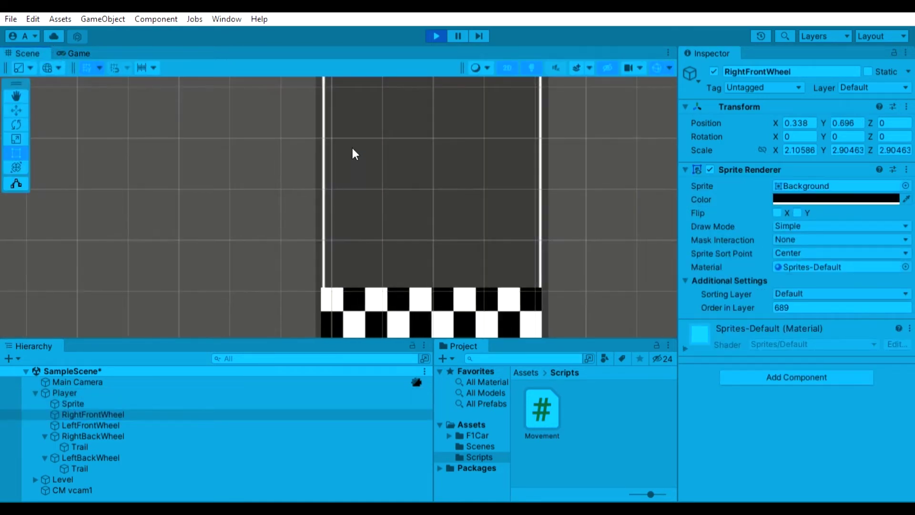
{"action": "scroll", "coordinate": [352, 147], "scroll_direction": "down", "scroll_amount": 8}
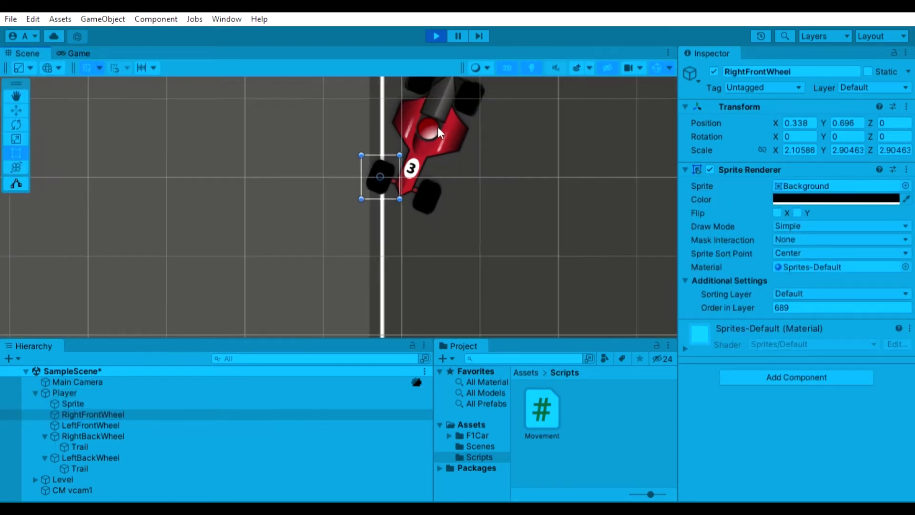
{"action": "middle_click_drag", "start_coordinate": [437, 127], "coordinate": [363, 218]}
{"action": "left_click", "coordinate": [17, 110]}
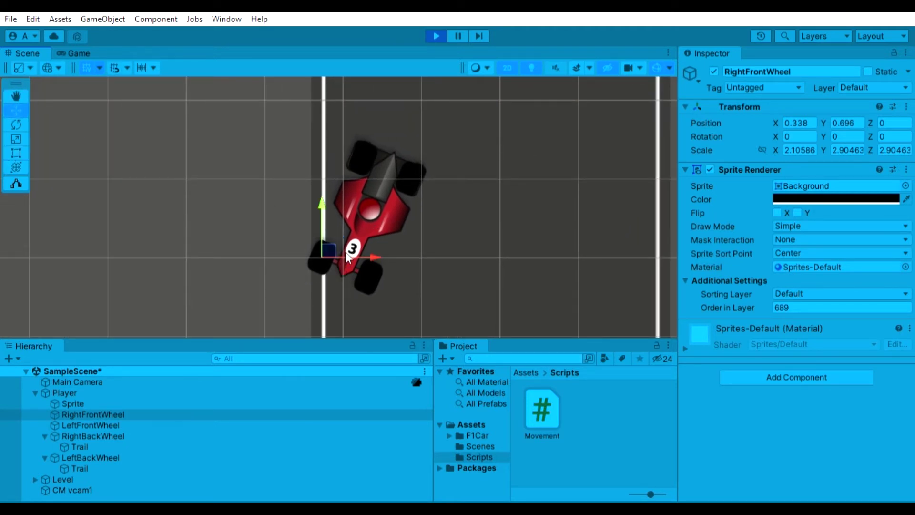
{"action": "left_click", "coordinate": [93, 413]}
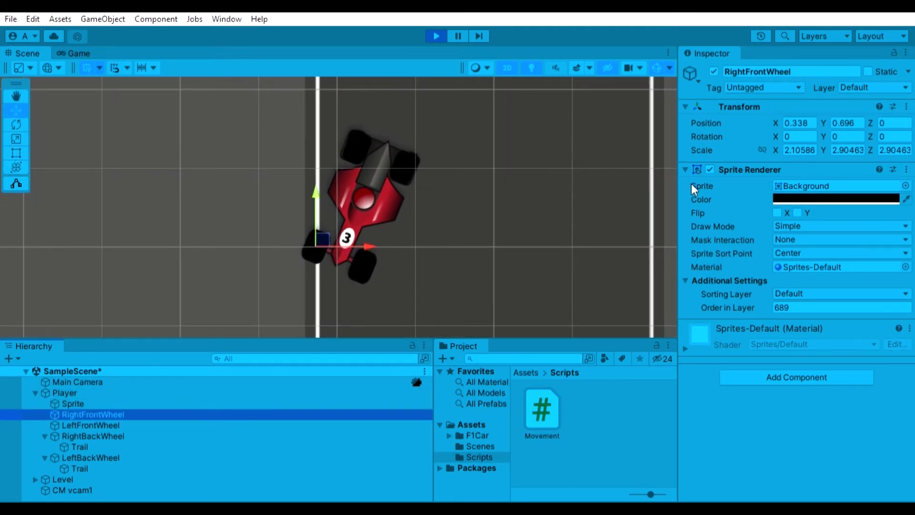
{"action": "key", "text": "f"}
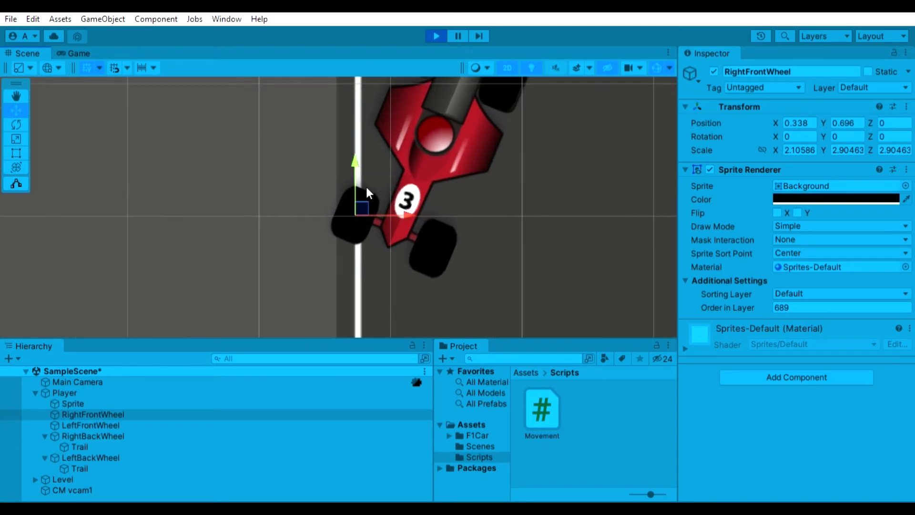
Step: Move RightFrontWheel off the car and back onto its axle, and return to the Game view with the Player selected
{"action": "left_click_drag", "start_coordinate": [363, 192], "coordinate": [234, 194]}
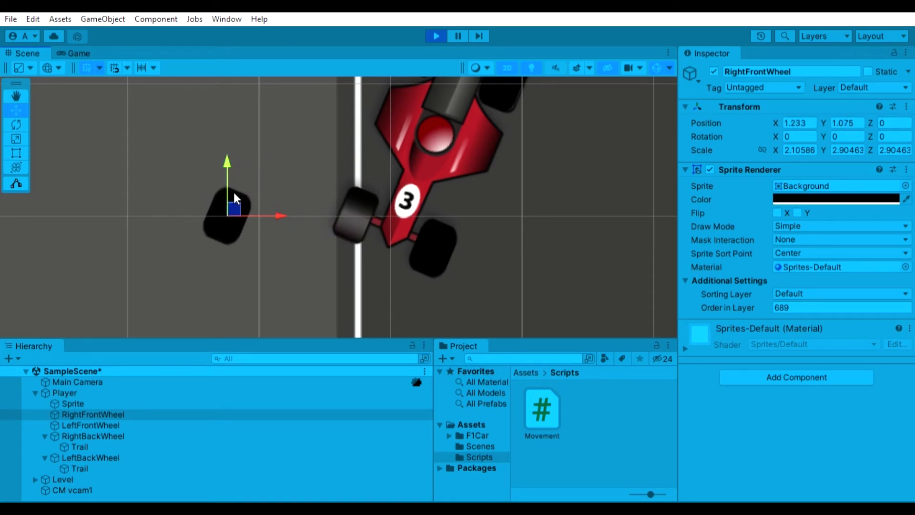
{"action": "left_click_drag", "start_coordinate": [234, 208], "coordinate": [367, 196]}
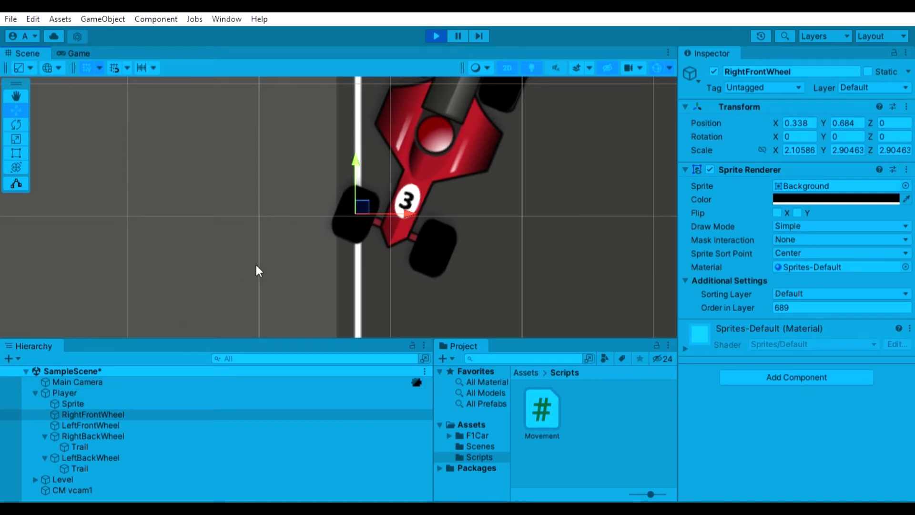
{"action": "left_click", "coordinate": [91, 403]}
{"action": "left_click", "coordinate": [96, 392]}
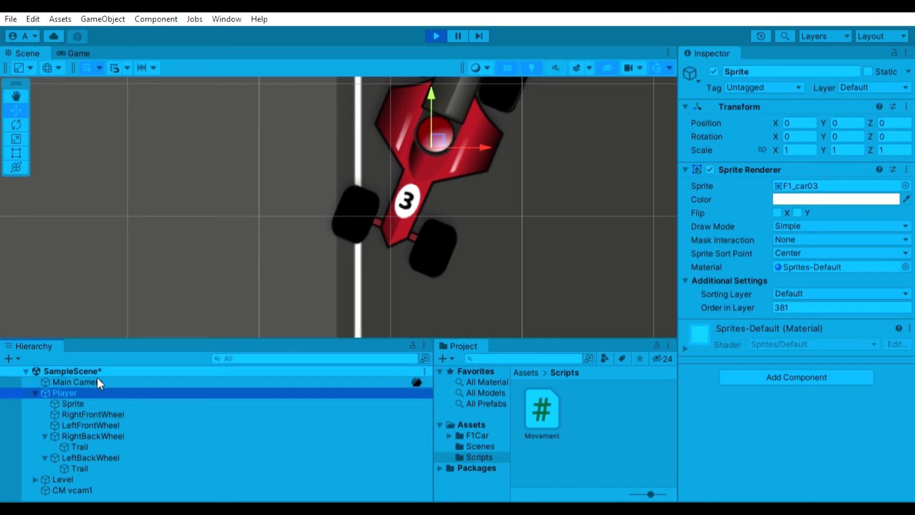
{"action": "left_click", "coordinate": [72, 53]}
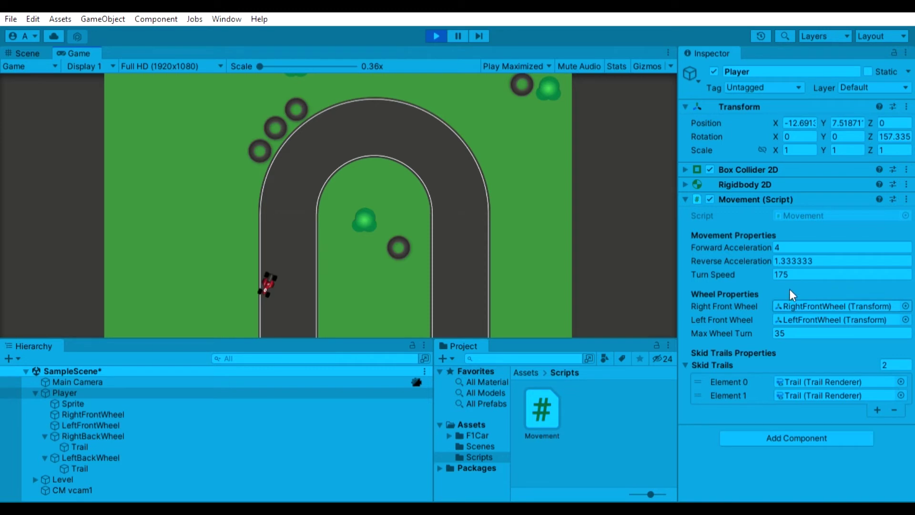
Step: Set the Player's Max Wheel Turn to 2
{"action": "left_click", "coordinate": [714, 326]}
{"action": "left_click_drag", "start_coordinate": [714, 324], "coordinate": [379, 266]}
{"action": "left_click", "coordinate": [803, 332]}
{"action": "type", "text": "2"}
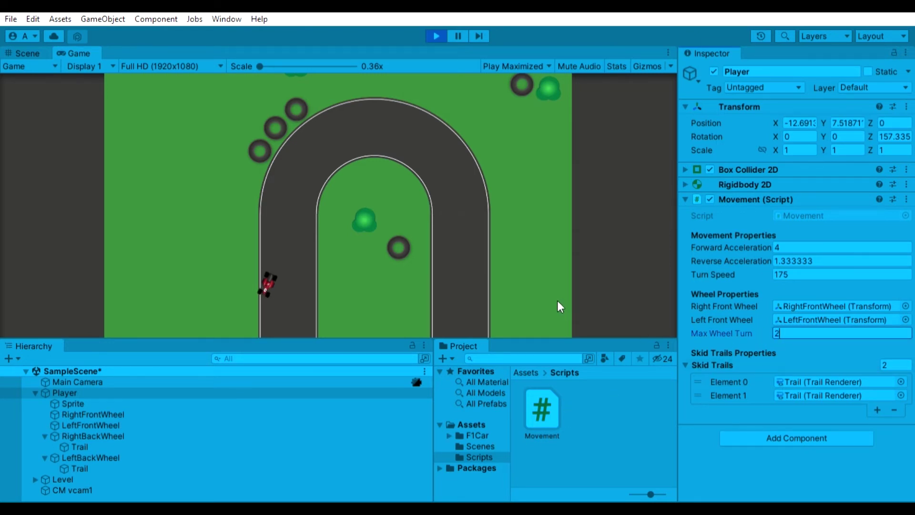
{"action": "left_click", "coordinate": [474, 244]}
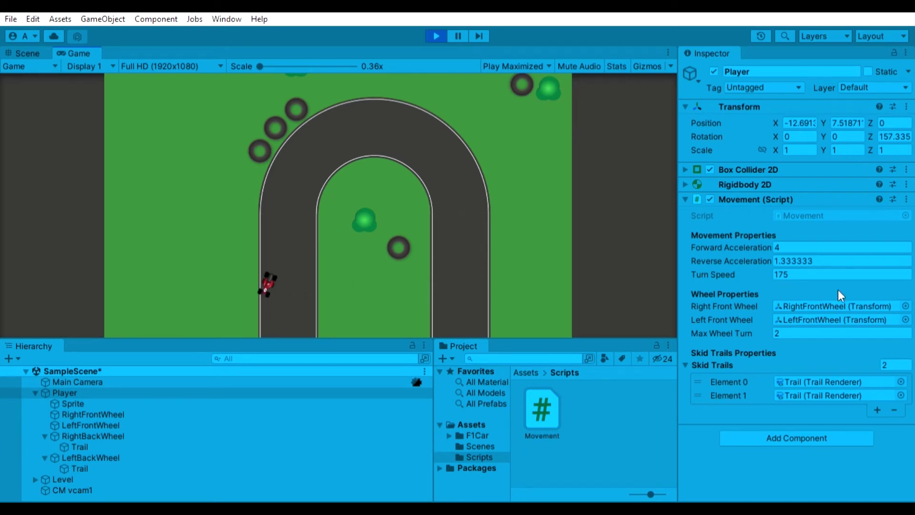
Step: Set the Player's Max Wheel Turn to 35 and test-drive the car through right-hand turns on the grass
{"action": "left_click", "coordinate": [819, 329]}
{"action": "type", "text": "35"}
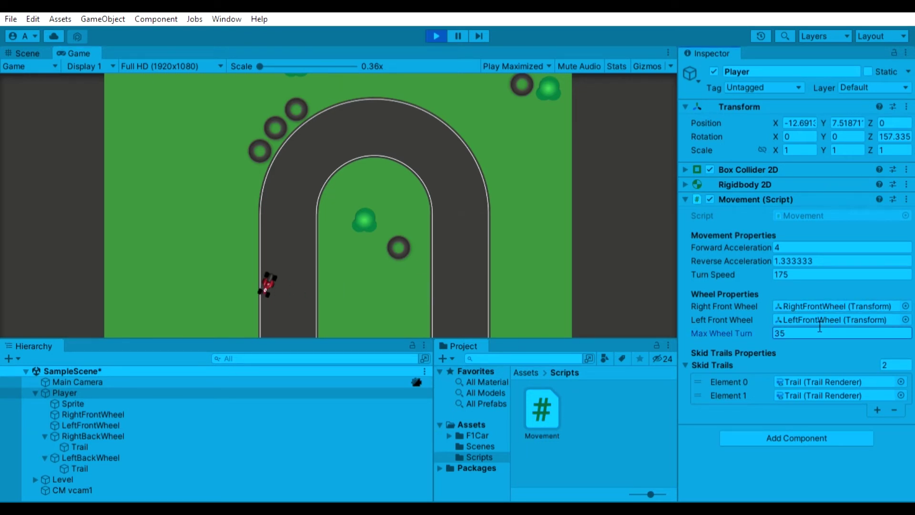
{"action": "left_click", "coordinate": [393, 181]}
{"action": "key", "text": "w"}
{"action": "key", "text": "d"}
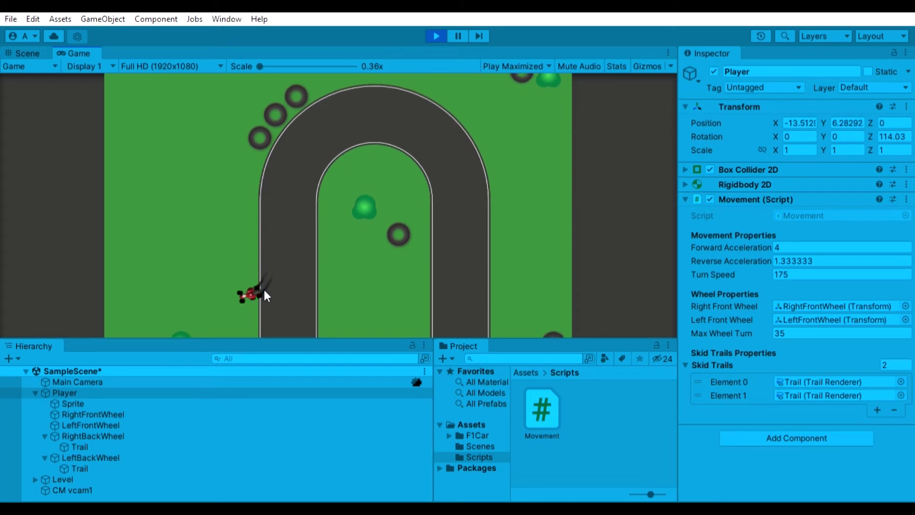
{"action": "key", "text": "w"}
{"action": "key", "text": "d"}
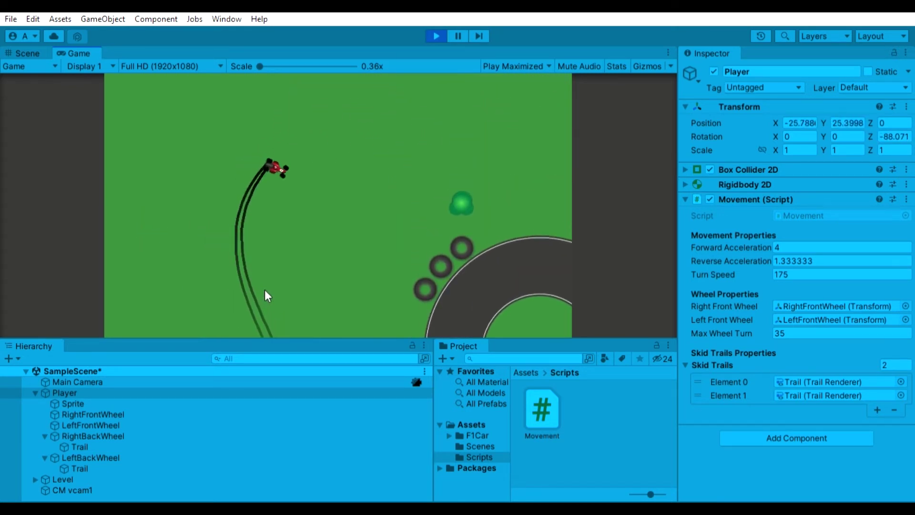
{"action": "key", "text": "w"}
{"action": "key", "text": "d"}
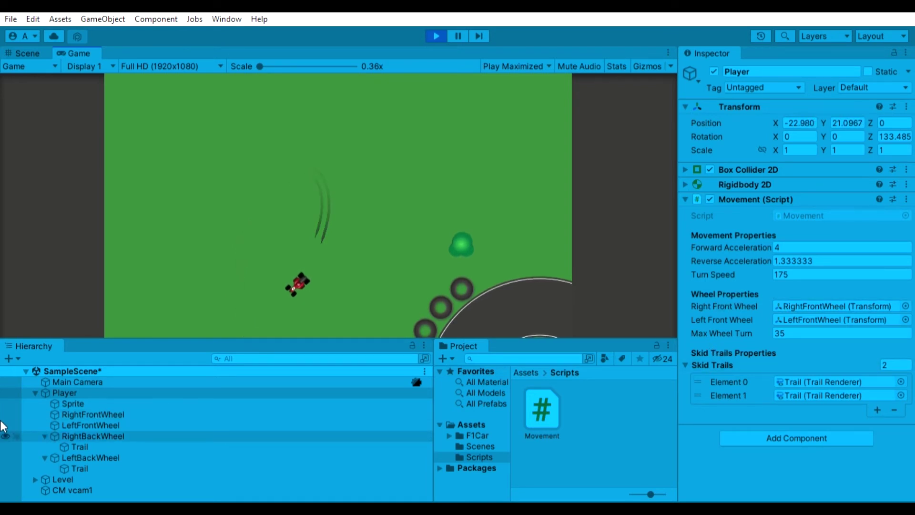
Step: Assign the car's Sprite object as the Player's Right Front Wheel and locate its F1_car03 image in the project
{"action": "left_click_drag", "start_coordinate": [78, 403], "coordinate": [805, 292]}
{"action": "left_click", "coordinate": [114, 404]}
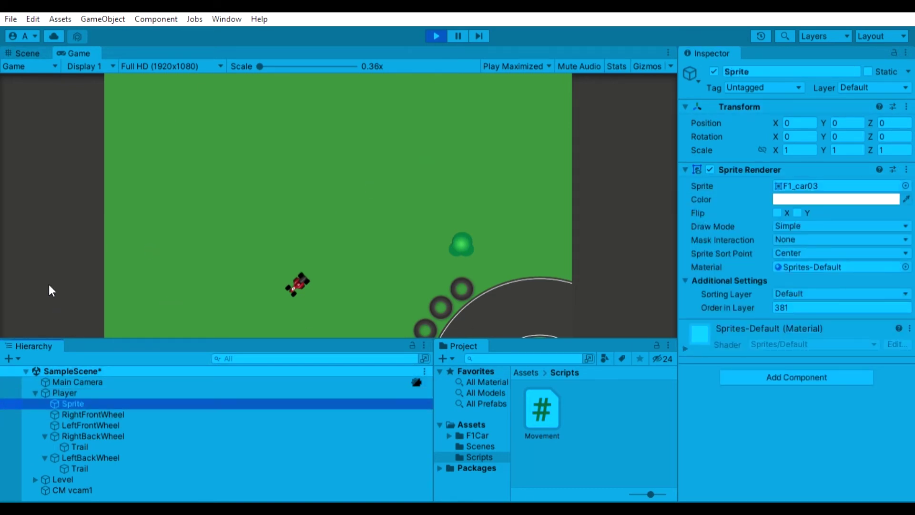
{"action": "key", "text": "ctrl+1"}
{"action": "left_click", "coordinate": [800, 186]}
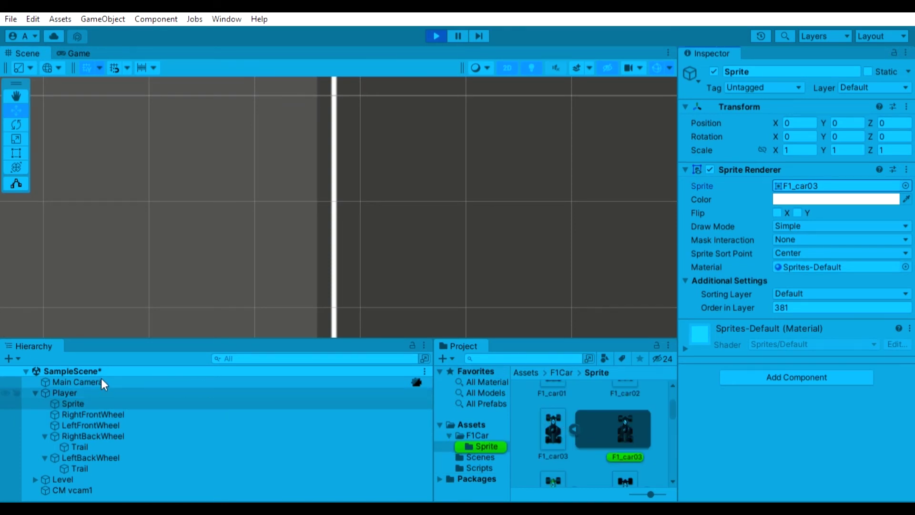
Step: Reselect the Player and steer the car right and left in the Game view to test the swapped wheel reference
{"action": "left_click", "coordinate": [101, 392]}
{"action": "left_click", "coordinate": [97, 53]}
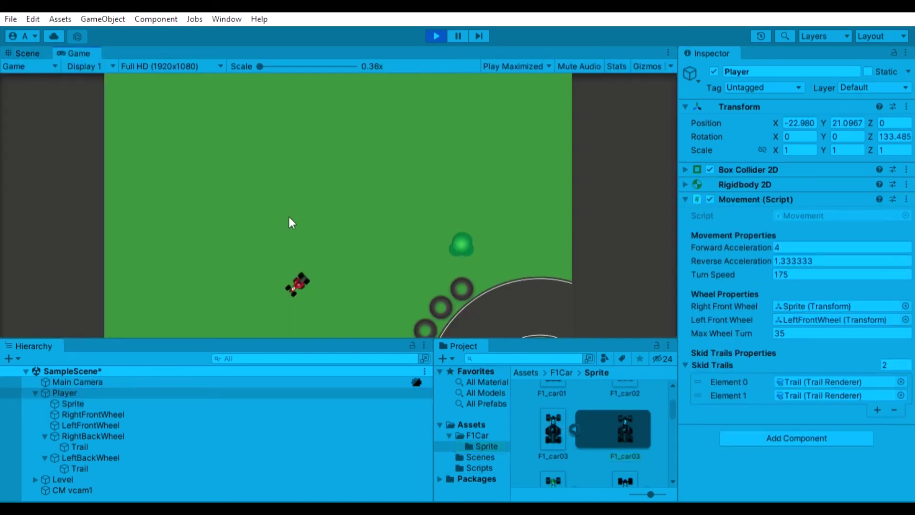
{"action": "key", "text": "d"}
{"action": "key", "text": "a"}
Step: Restore RightFrontWheel as the Player's Right Front Wheel
{"action": "left_click", "coordinate": [113, 393]}
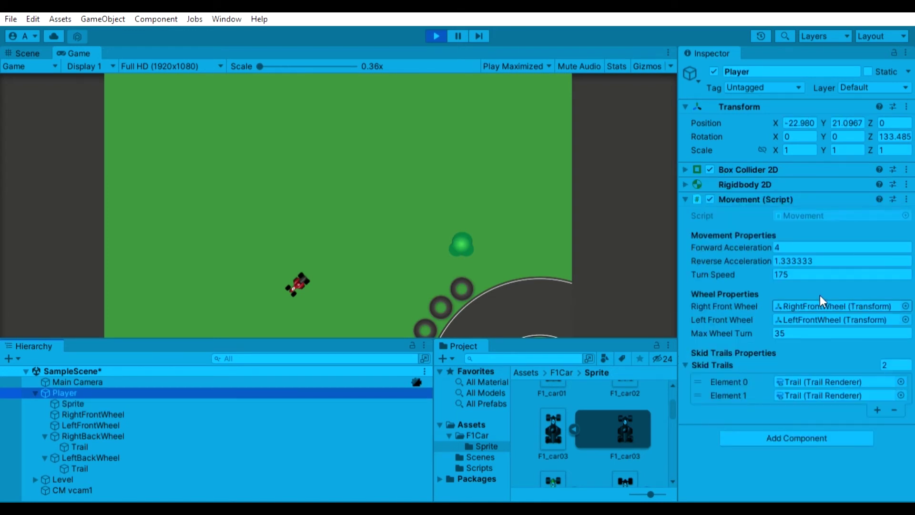
{"action": "left_click", "coordinate": [824, 342]}
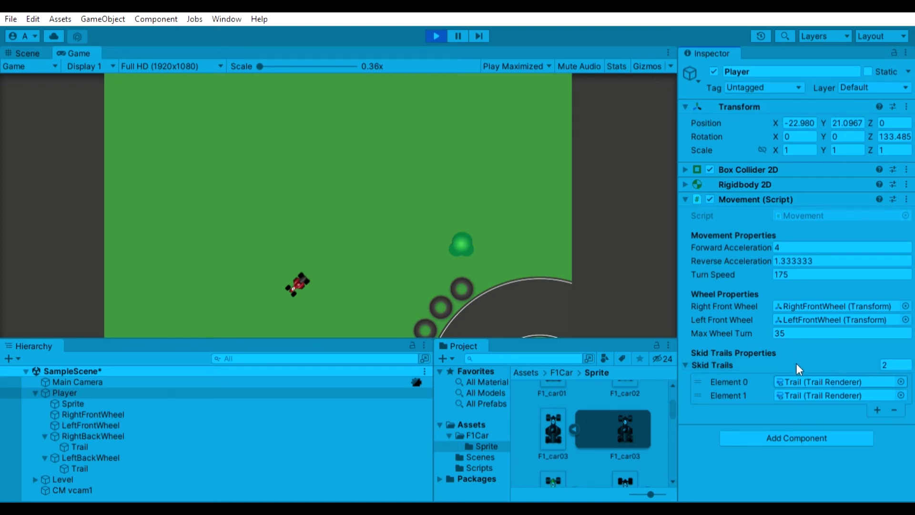
Step: Locate the trail assigned as Element 0 of the Player's Skid Trails and frame it on the car in the Scene view
{"action": "left_click", "coordinate": [805, 381]}
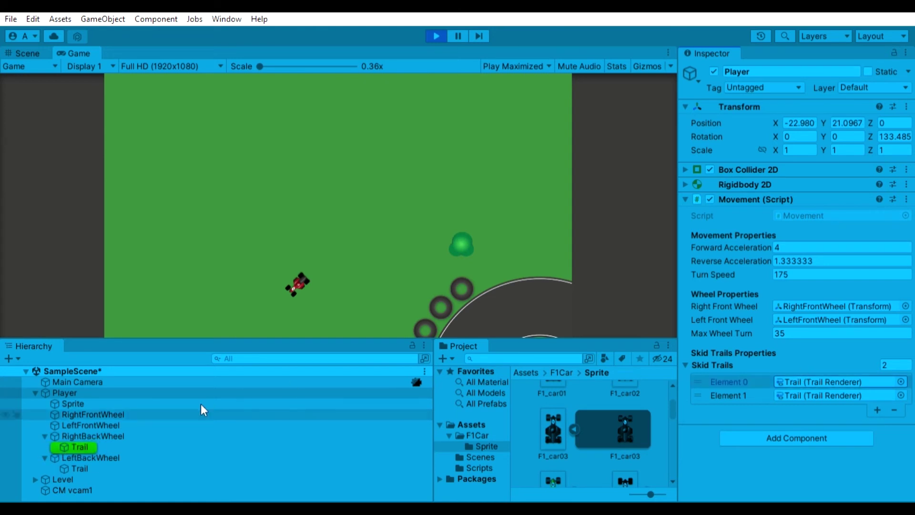
{"action": "left_click", "coordinate": [71, 446]}
{"action": "left_click", "coordinate": [38, 50]}
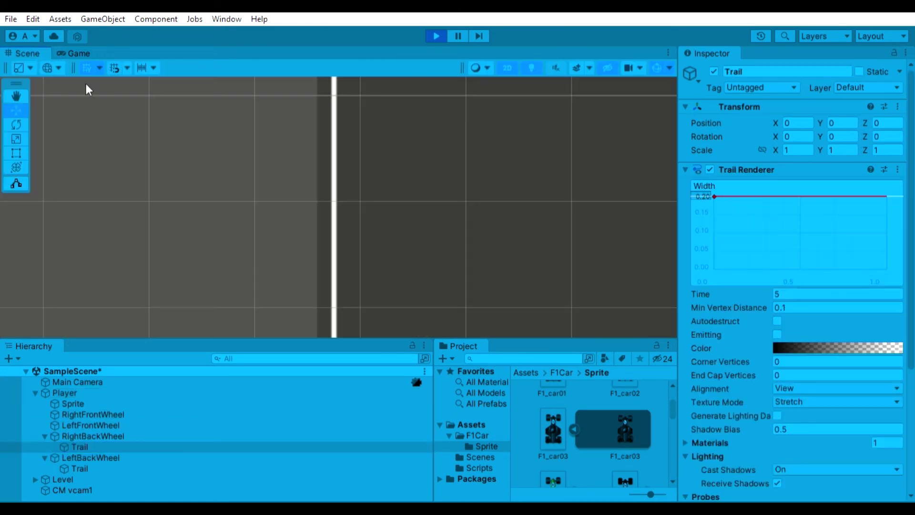
{"action": "scroll", "coordinate": [829, 183], "scroll_direction": "down", "scroll_amount": 4}
{"action": "scroll", "coordinate": [393, 200], "scroll_direction": "down", "scroll_amount": 10}
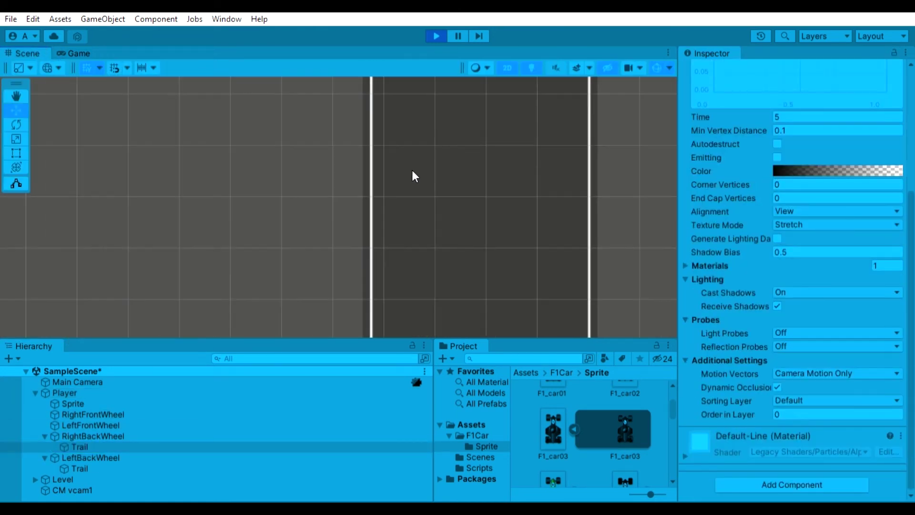
{"action": "middle_click_drag", "start_coordinate": [455, 156], "coordinate": [379, 233]}
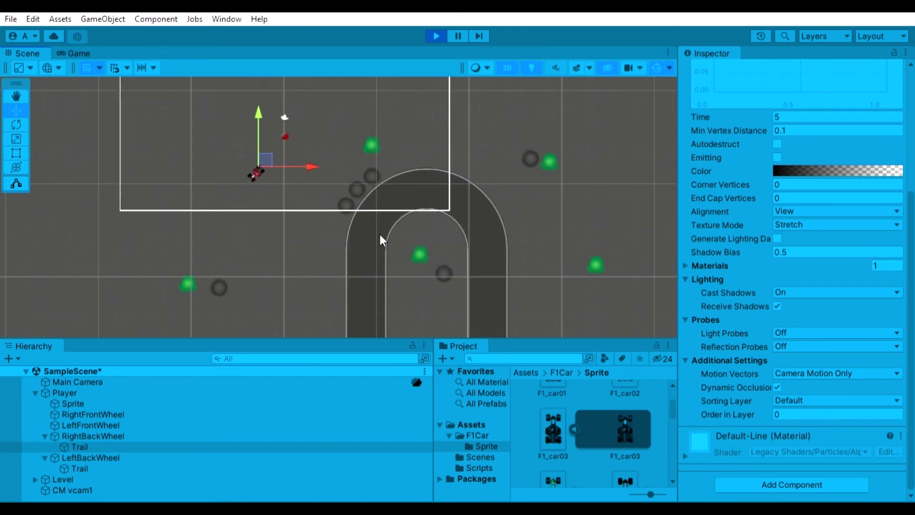
{"action": "key", "text": "f"}
{"action": "middle_click_drag", "start_coordinate": [362, 278], "coordinate": [390, 129]}
{"action": "scroll", "coordinate": [382, 157], "scroll_direction": "up", "scroll_amount": 8}
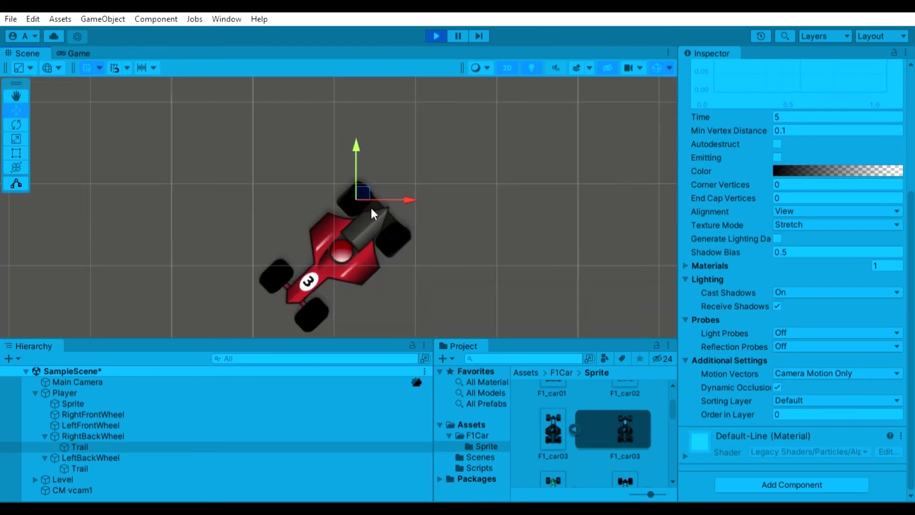
{"action": "scroll", "coordinate": [800, 192], "scroll_direction": "down", "scroll_amount": 2}
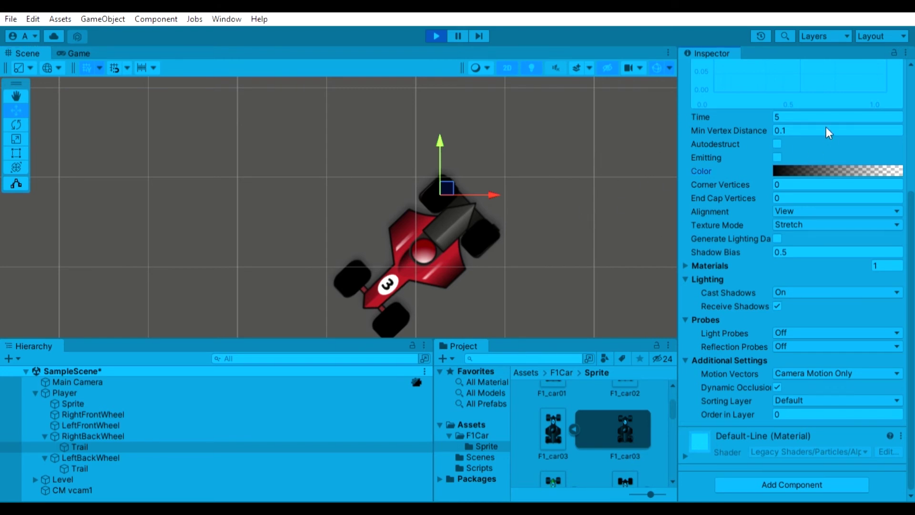
Step: Examine the right back wheel's trail on the car and its Trail Renderer settings, including the Emitting option
{"action": "scroll", "coordinate": [310, 181], "scroll_direction": "down", "scroll_amount": 4}
{"action": "scroll", "coordinate": [362, 212], "scroll_direction": "down", "scroll_amount": 7}
{"action": "middle_click_drag", "start_coordinate": [438, 218], "coordinate": [411, 221]}
{"action": "scroll", "coordinate": [444, 212], "scroll_direction": "up", "scroll_amount": 3}
{"action": "scroll", "coordinate": [171, 138], "scroll_direction": "down", "scroll_amount": 11}
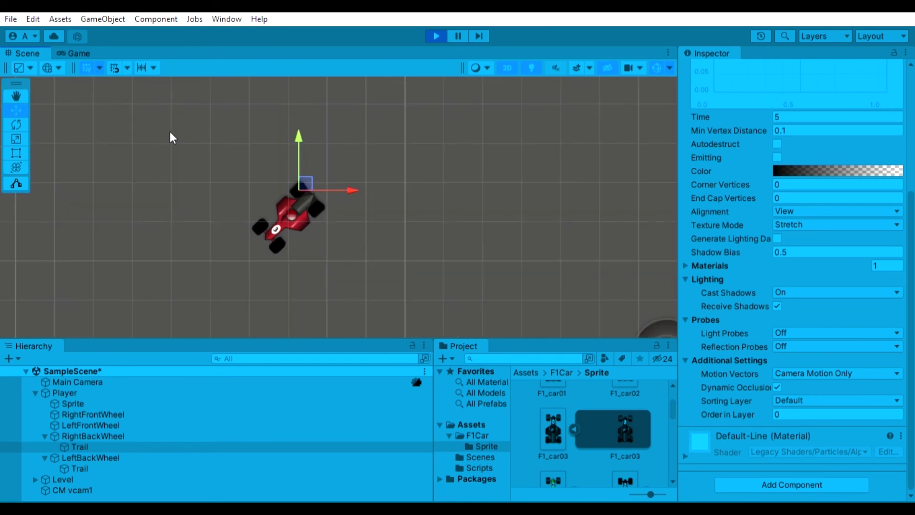
{"action": "middle_click_drag", "start_coordinate": [220, 192], "coordinate": [294, 209]}
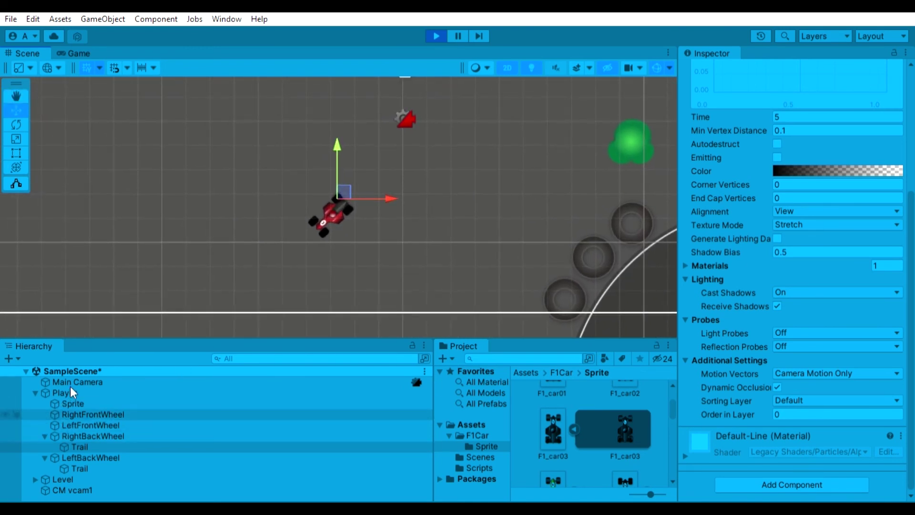
{"action": "left_click", "coordinate": [81, 393]}
{"action": "left_click", "coordinate": [80, 446]}
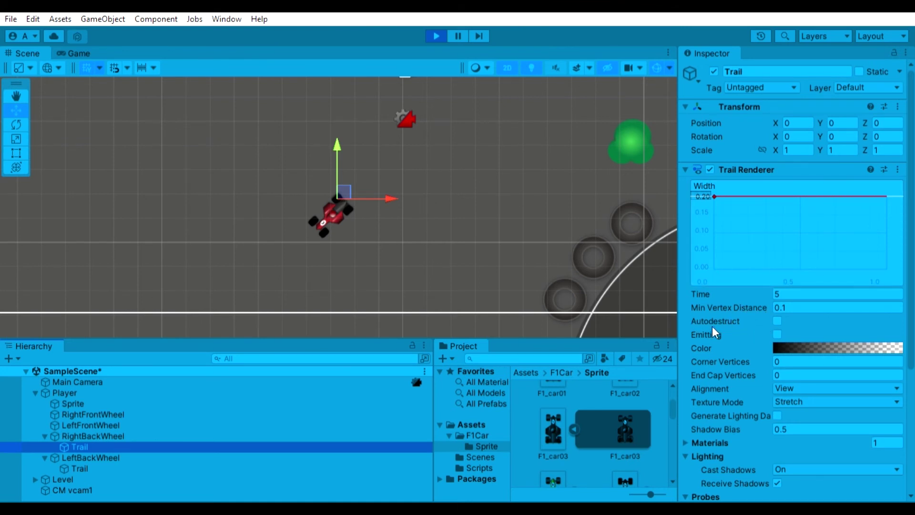
Step: Test-drive the car in the Game view with right and left turns and braking, keeping the right back wheel's Trail selected
{"action": "left_click", "coordinate": [78, 53]}
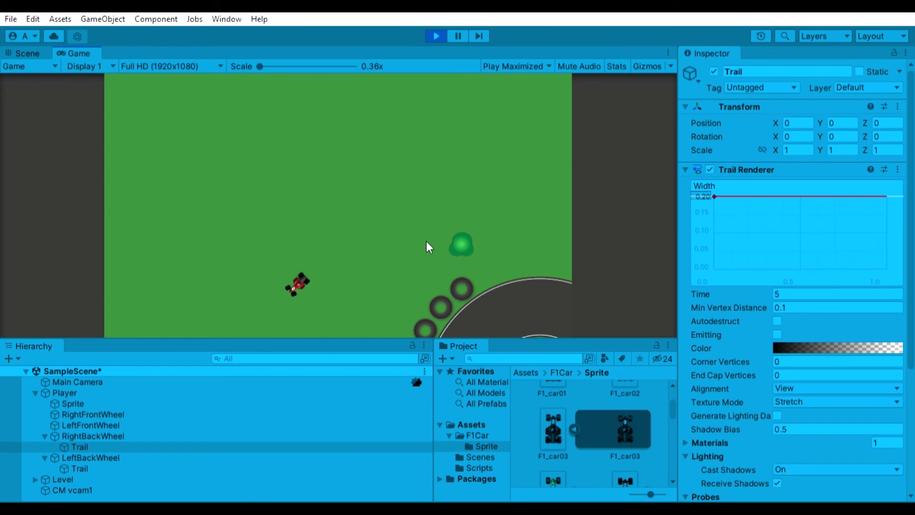
{"action": "key", "text": "w"}
{"action": "key", "text": "d"}
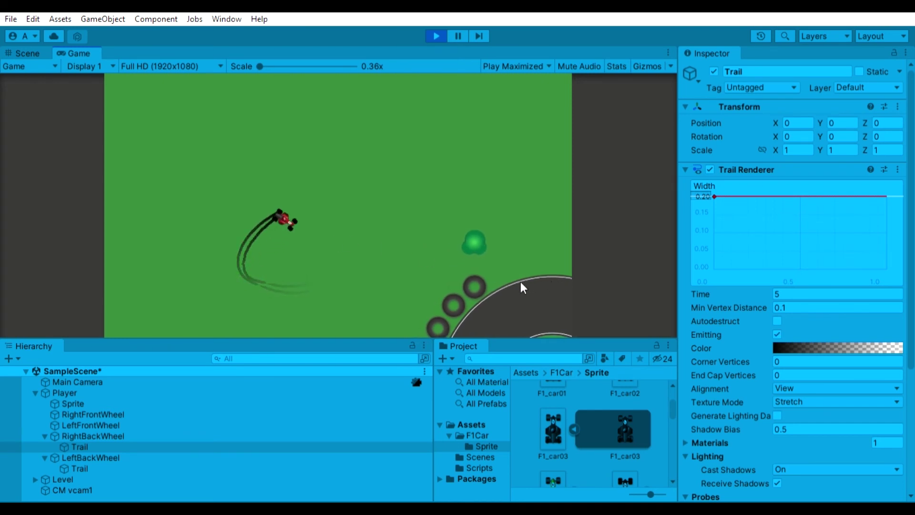
{"action": "key", "text": "w"}
{"action": "key", "text": "d"}
{"action": "key", "text": "s"}
{"action": "key", "text": "a"}
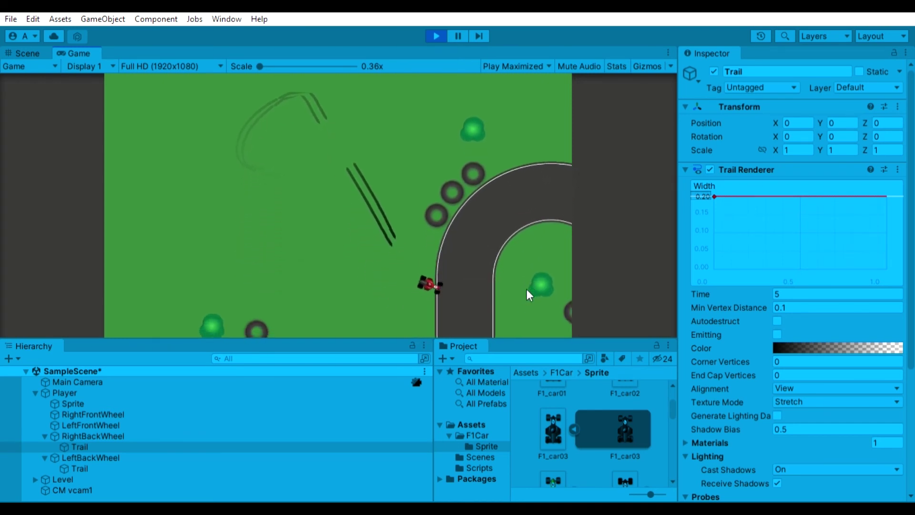
Step: Drive the car across the track and grass with turns and braking while checking the Emitting option of the right back wheel's trail
{"action": "key", "text": "a"}
{"action": "key", "text": "w"}
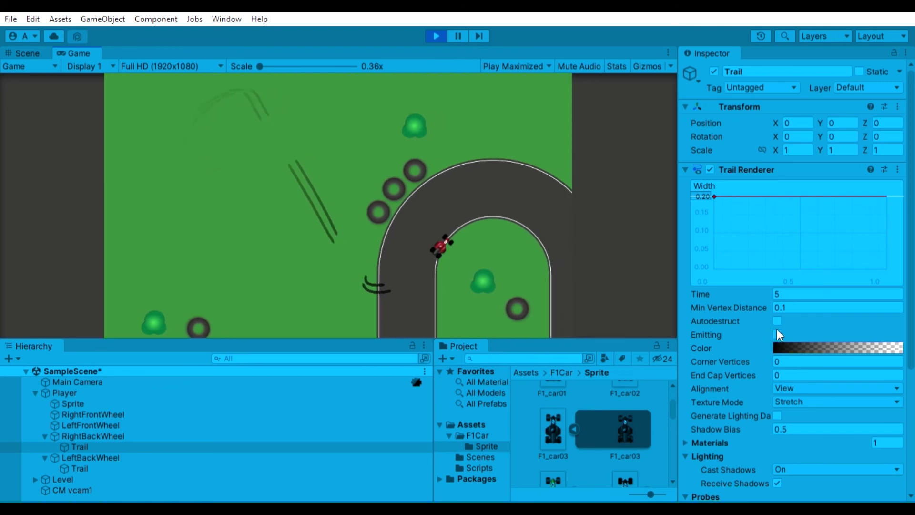
{"action": "key", "text": "s"}
{"action": "key", "text": "d"}
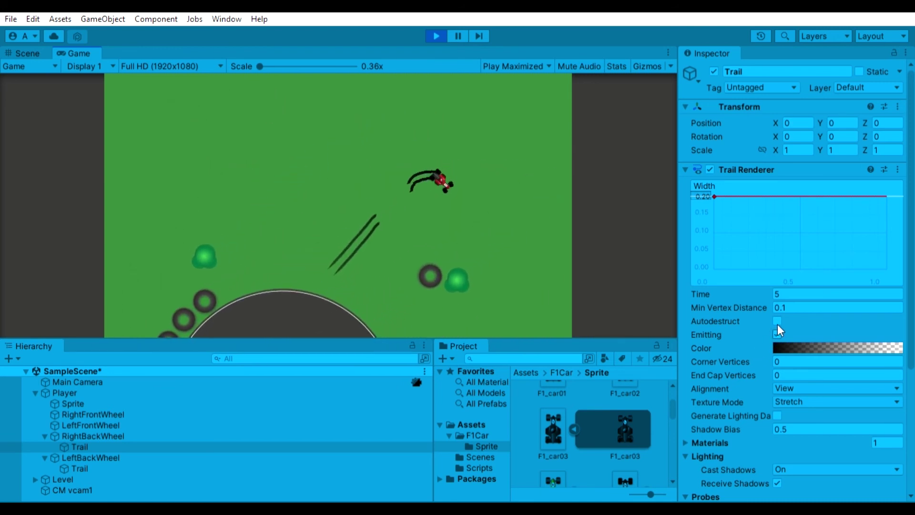
{"action": "key", "text": "w"}
{"action": "key", "text": "d"}
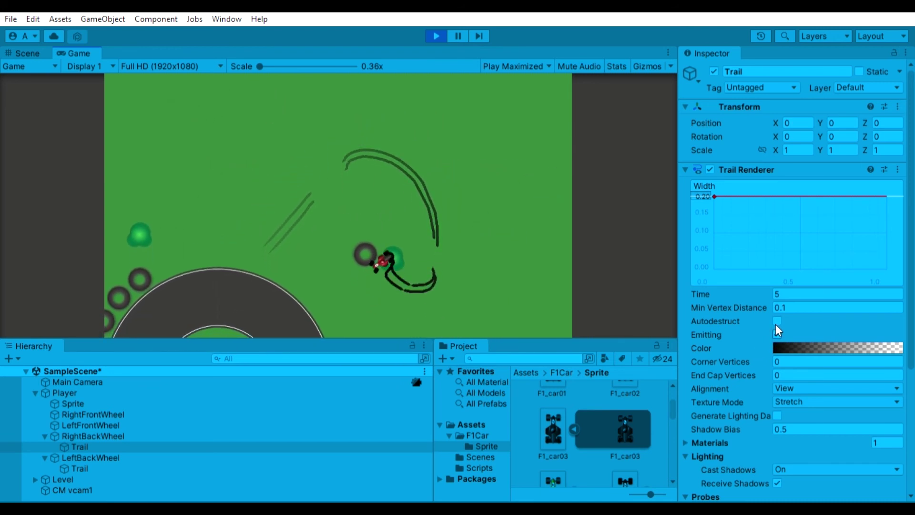
Step: Open the trail assigned as Element 1 of the Player's Skid Trails and examine its Trail Renderer settings
{"action": "left_click", "coordinate": [64, 392]}
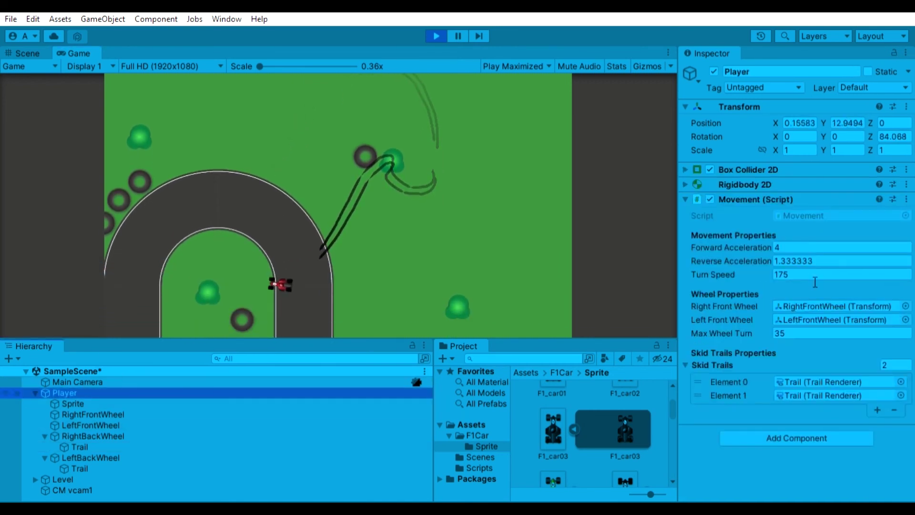
{"action": "double_click", "coordinate": [878, 396]}
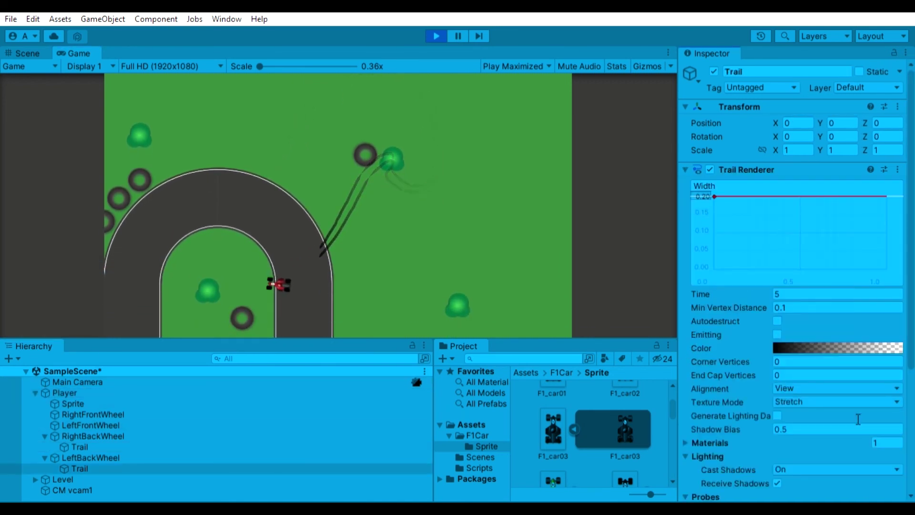
{"action": "scroll", "coordinate": [858, 419], "scroll_direction": "down", "scroll_amount": 3}
Step: Set the size of the Player's Skid Trails list to 100 and look through its elements
{"action": "left_click", "coordinate": [72, 392]}
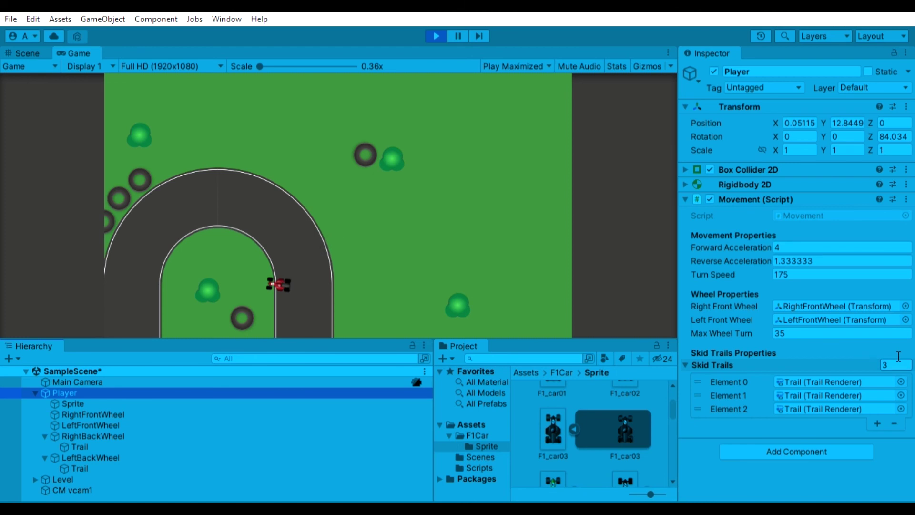
{"action": "left_click", "coordinate": [897, 357]}
{"action": "type", "text": "100"}
{"action": "key", "text": "Return"}
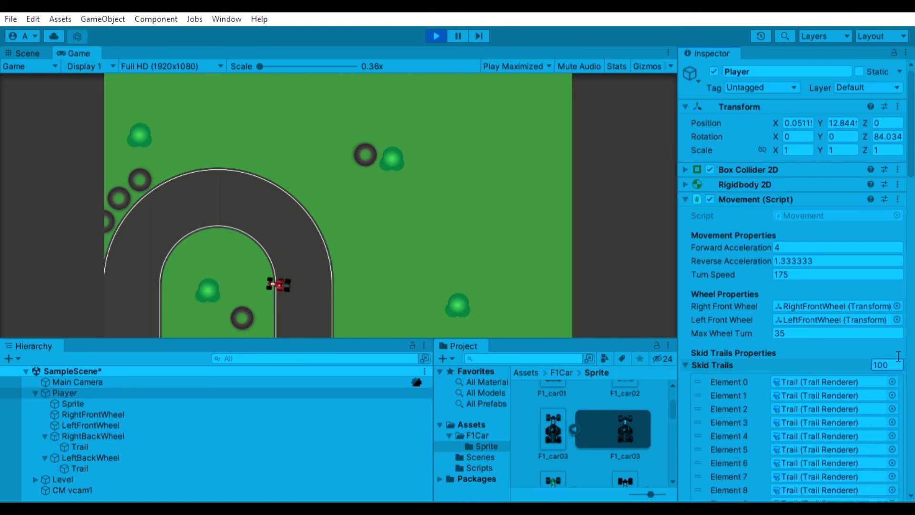
{"action": "scroll", "coordinate": [789, 393], "scroll_direction": "down", "scroll_amount": 20}
{"action": "scroll", "coordinate": [819, 392], "scroll_direction": "up", "scroll_amount": 20}
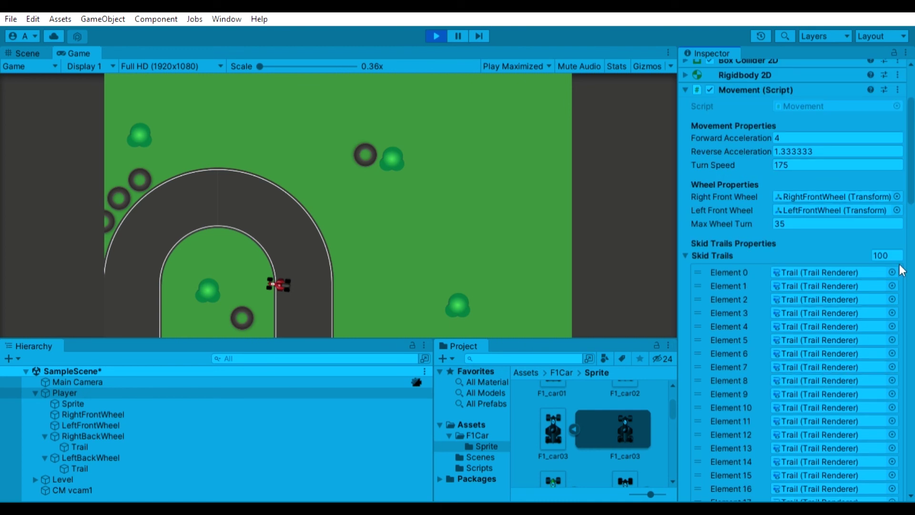
Step: Set the size of the Player's Skid Trails list back to 2
{"action": "left_click", "coordinate": [886, 255]}
{"action": "type", "text": "2"}
{"action": "key", "text": "Return"}
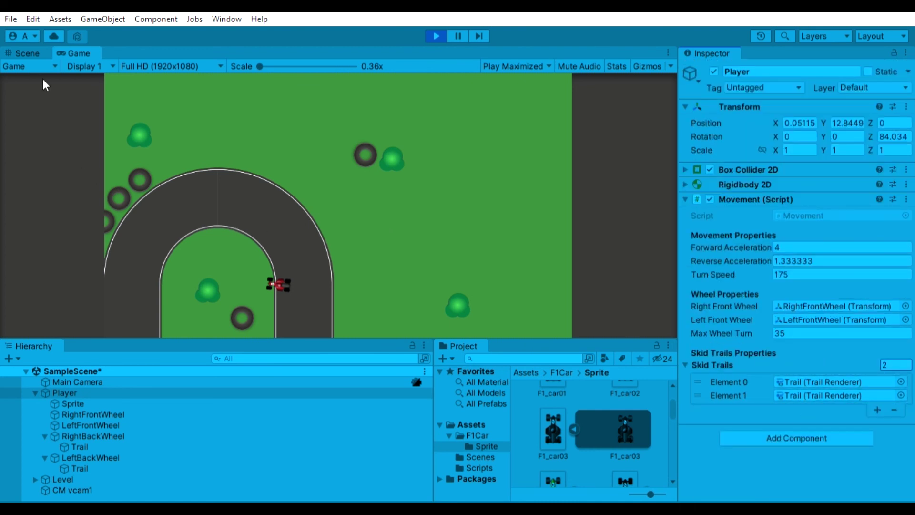
Step: Test-drive the car in the Game view with left and right turns to produce skid trails, keeping the Player selected
{"action": "left_click", "coordinate": [288, 136]}
{"action": "key", "text": "w"}
{"action": "key", "text": "d"}
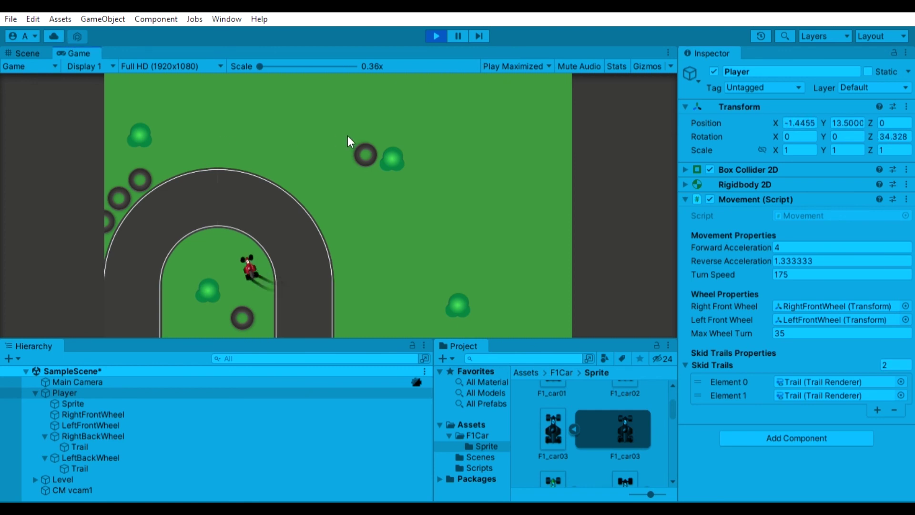
{"action": "key", "text": "a"}
{"action": "key", "text": "d"}
{"action": "key", "text": "d"}
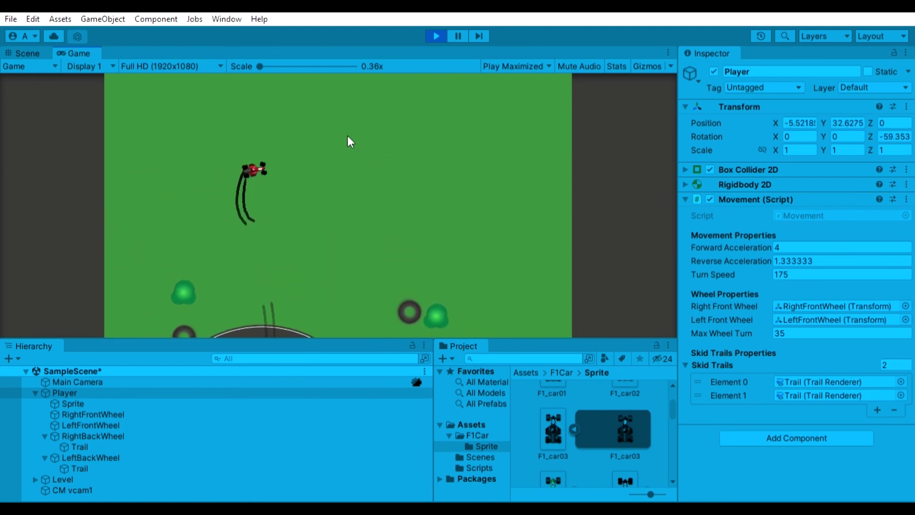
{"action": "key", "text": "a"}
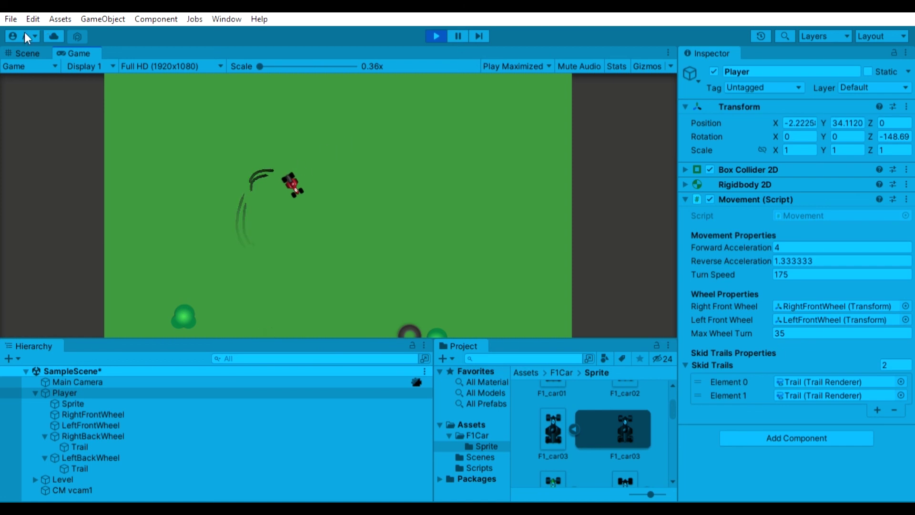
Step: Collapse the Player's hierarchy and inspect the framed car and its surroundings in the Scene view before returning to the Game view
{"action": "left_click", "coordinate": [21, 53]}
{"action": "left_click", "coordinate": [35, 392]}
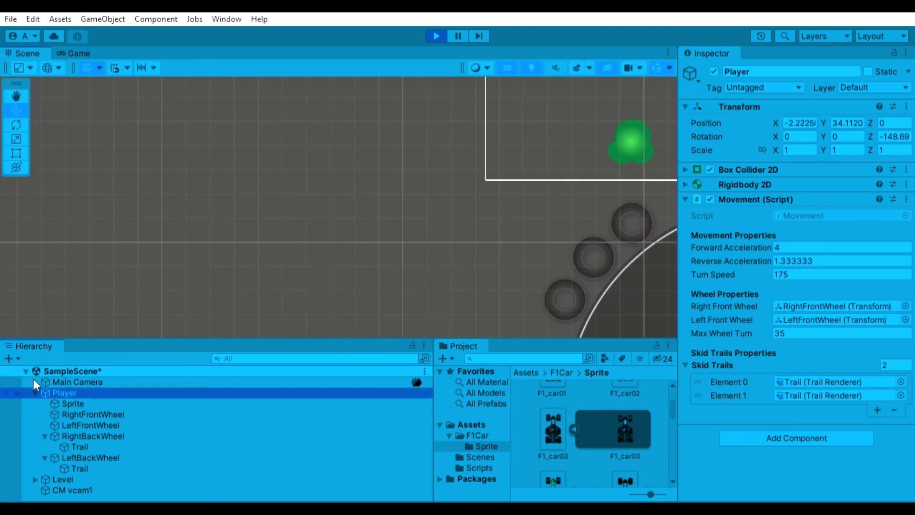
{"action": "scroll", "coordinate": [215, 227], "scroll_direction": "down", "scroll_amount": 10}
{"action": "key", "text": "f"}
{"action": "scroll", "coordinate": [415, 224], "scroll_direction": "down", "scroll_amount": 10}
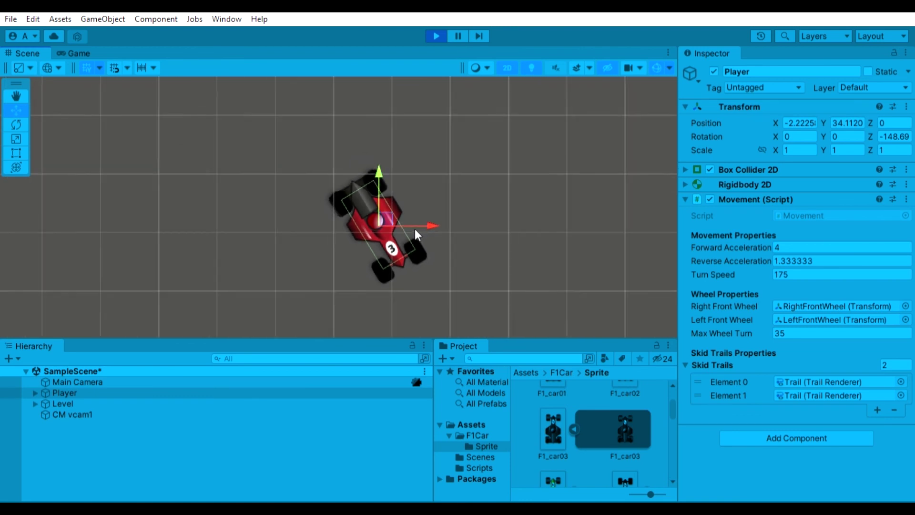
{"action": "scroll", "coordinate": [376, 204], "scroll_direction": "down", "scroll_amount": 3}
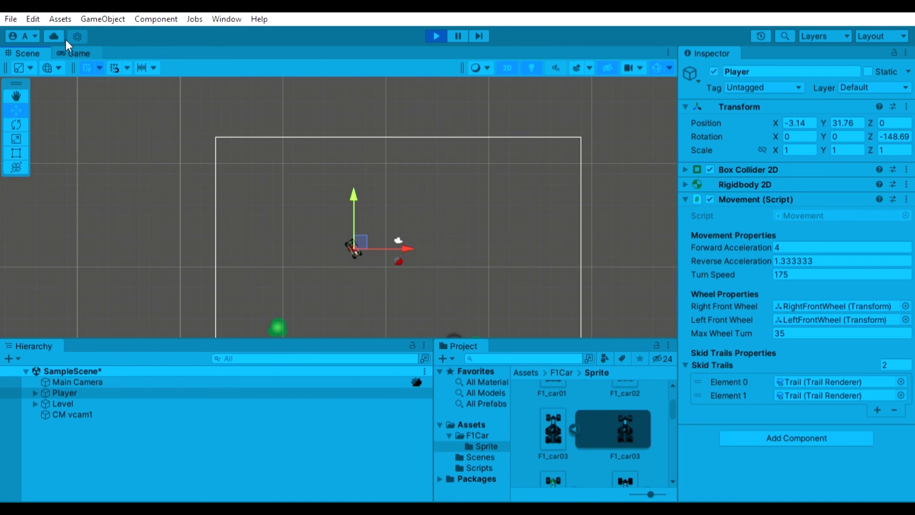
{"action": "left_click", "coordinate": [75, 52]}
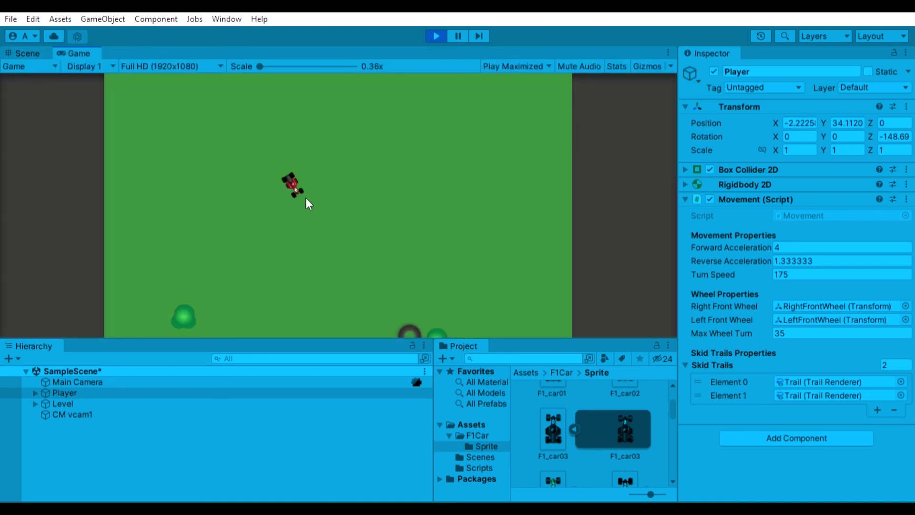